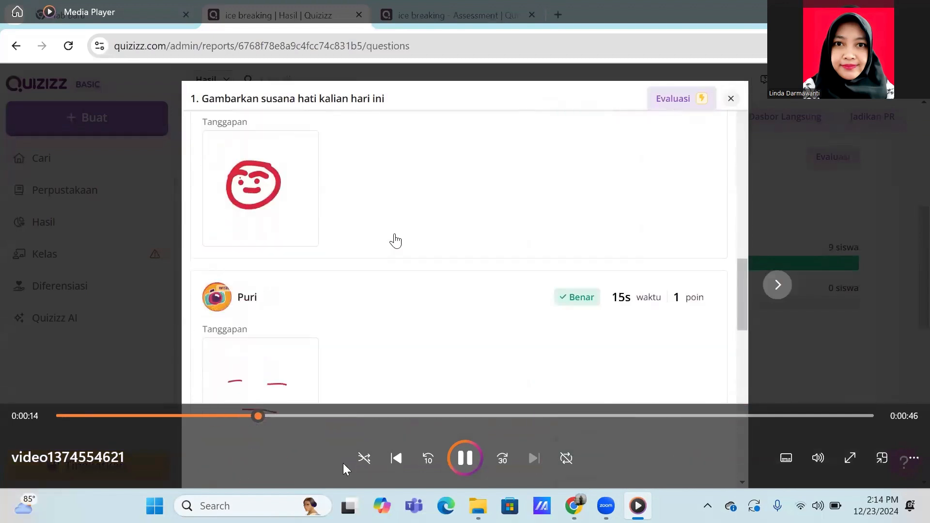
Step: Turn the playing video's volume all the way down
{"action": "left_click", "coordinate": [816, 460]}
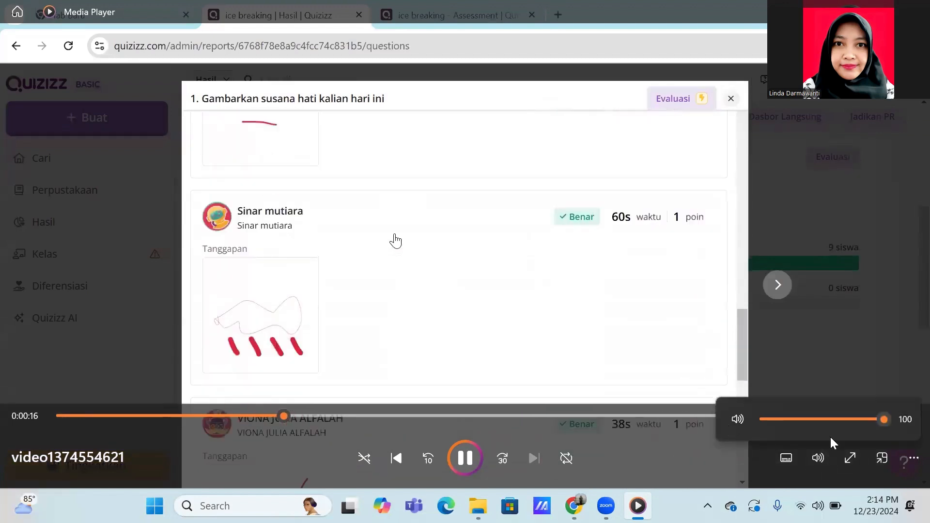
{"action": "left_click", "coordinate": [760, 419]}
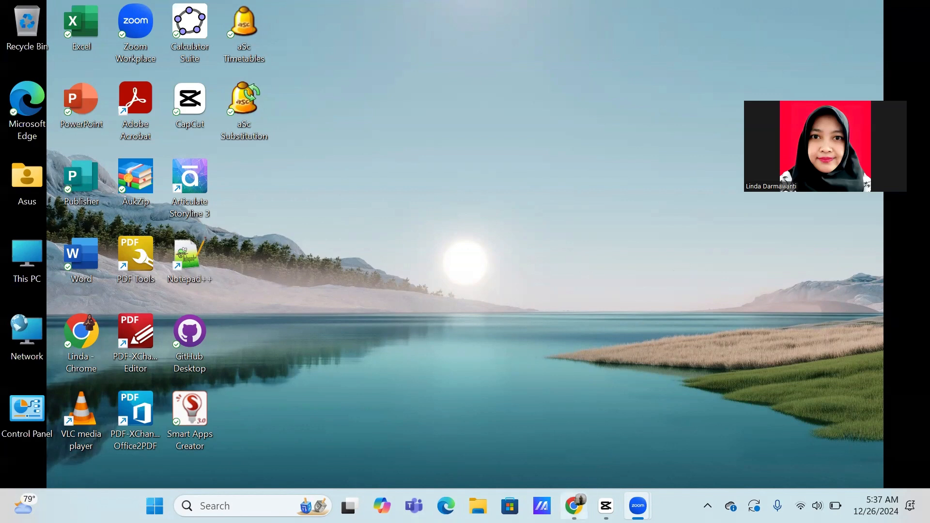
Step: Switch to Chrome and open quizizz.com
{"action": "left_click", "coordinate": [573, 506]}
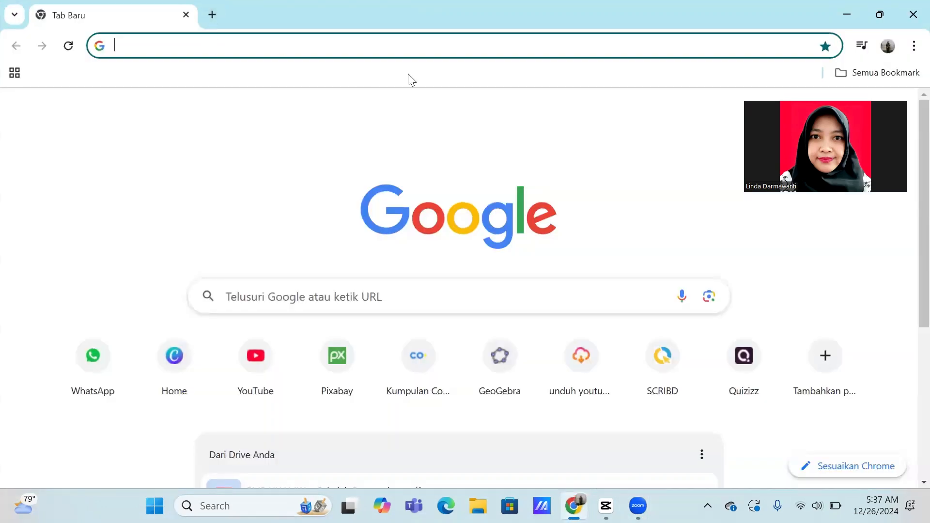
{"action": "left_click", "coordinate": [245, 294]}
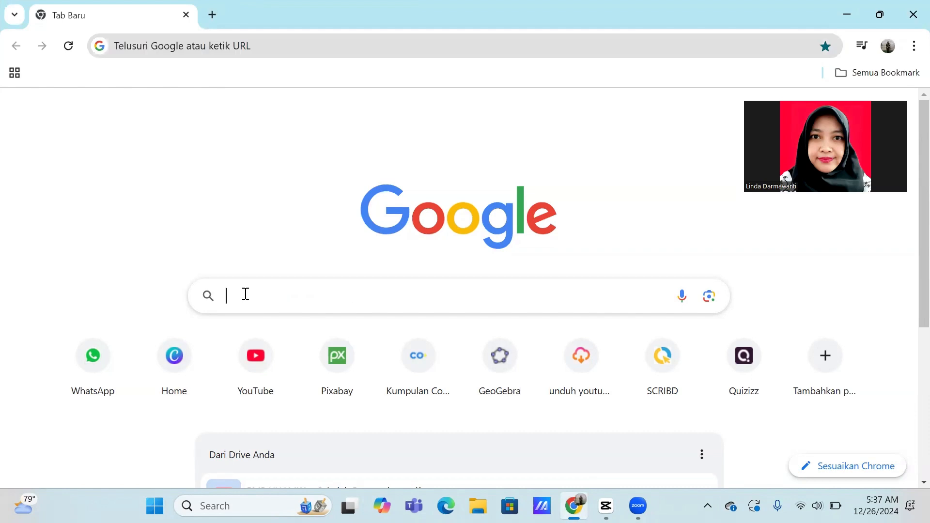
{"action": "type", "text": "quizizz"}
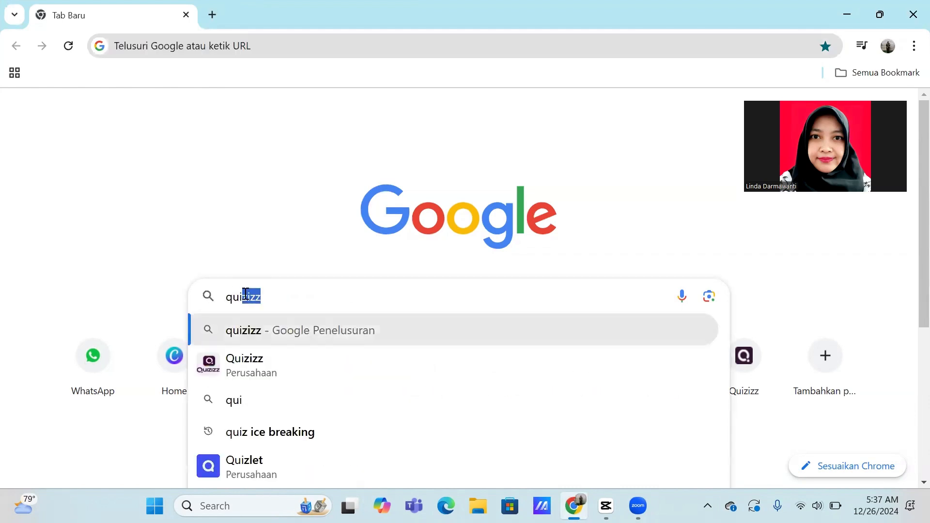
{"action": "type", "text": ".com"}
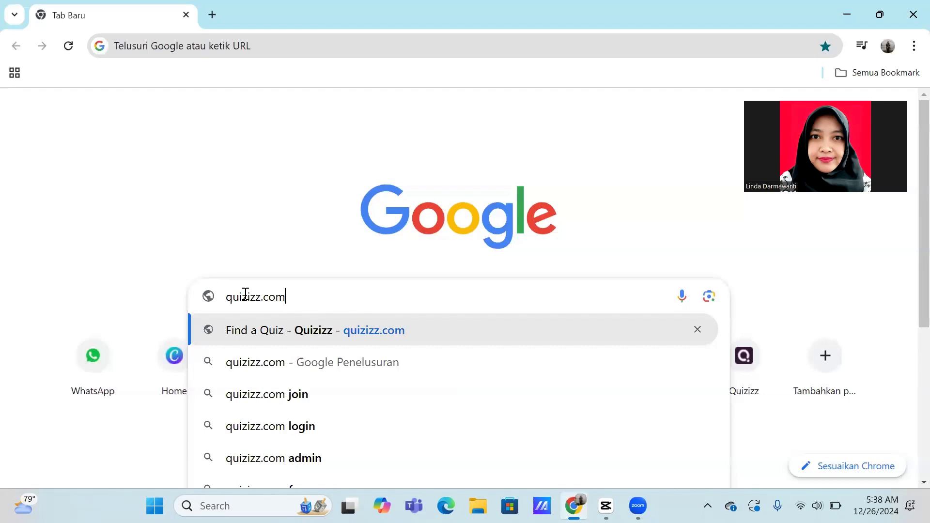
{"action": "key", "text": "Return"}
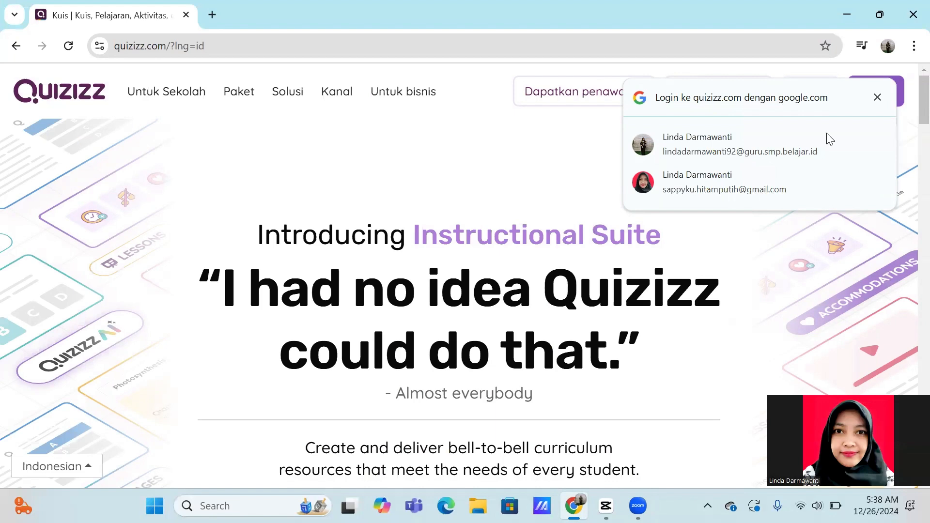
Step: Dismiss the Google sign-in prompt and log in to Quizizz with the teacher's belajar.id Google account
{"action": "left_click", "coordinate": [880, 102]}
{"action": "left_click", "coordinate": [800, 92]}
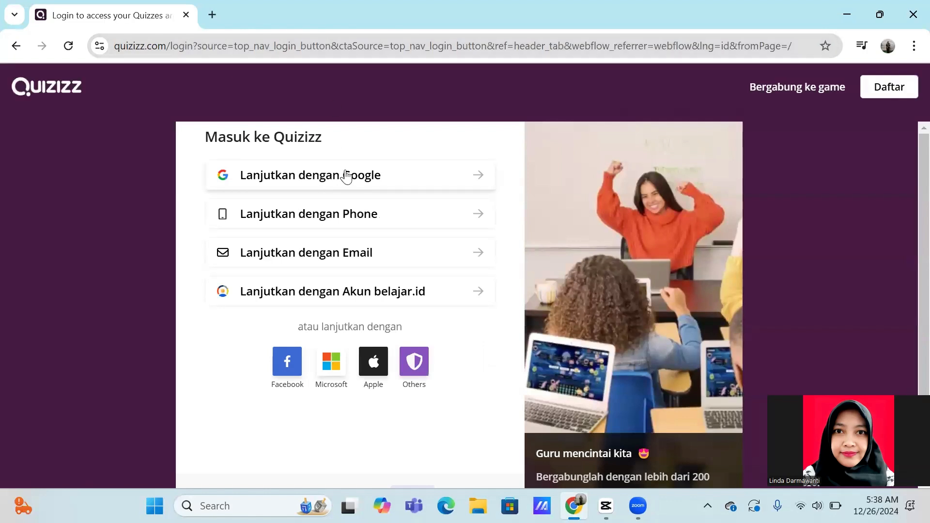
{"action": "left_click", "coordinate": [346, 176]}
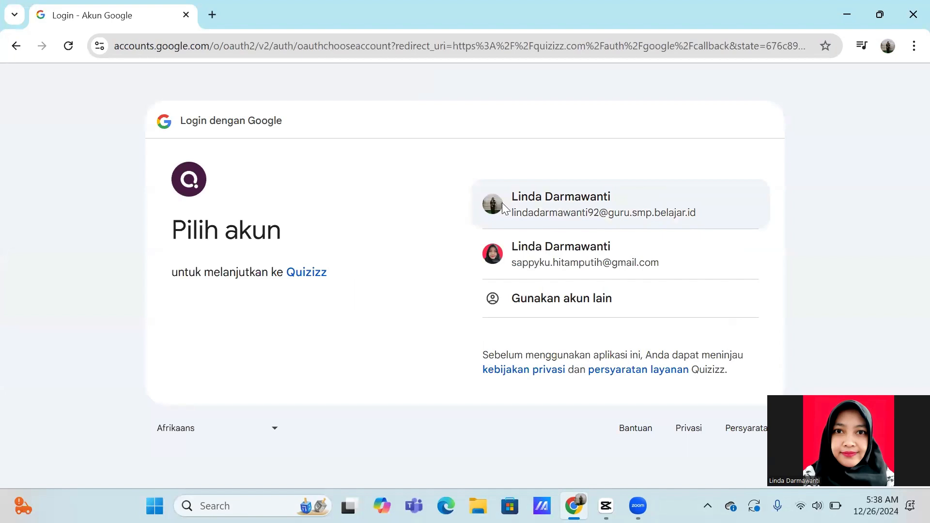
{"action": "left_click", "coordinate": [502, 202]}
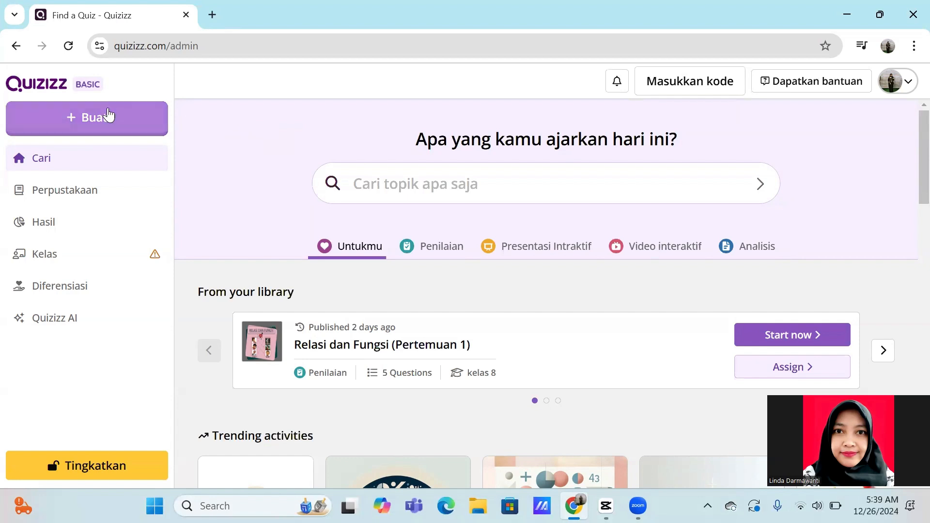
Step: Create a new Penilaian activity from scratch, starting with a Jawaban Gambar question
{"action": "left_click", "coordinate": [62, 123]}
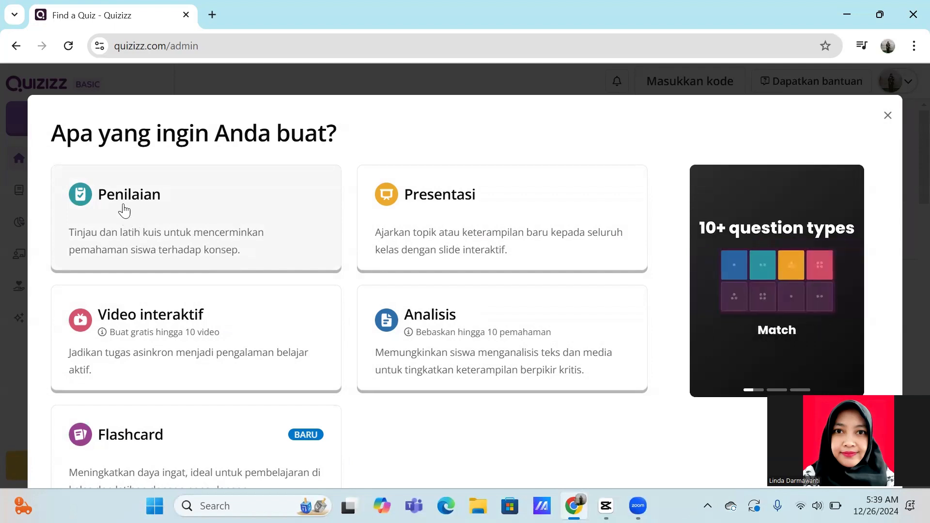
{"action": "left_click", "coordinate": [161, 206]}
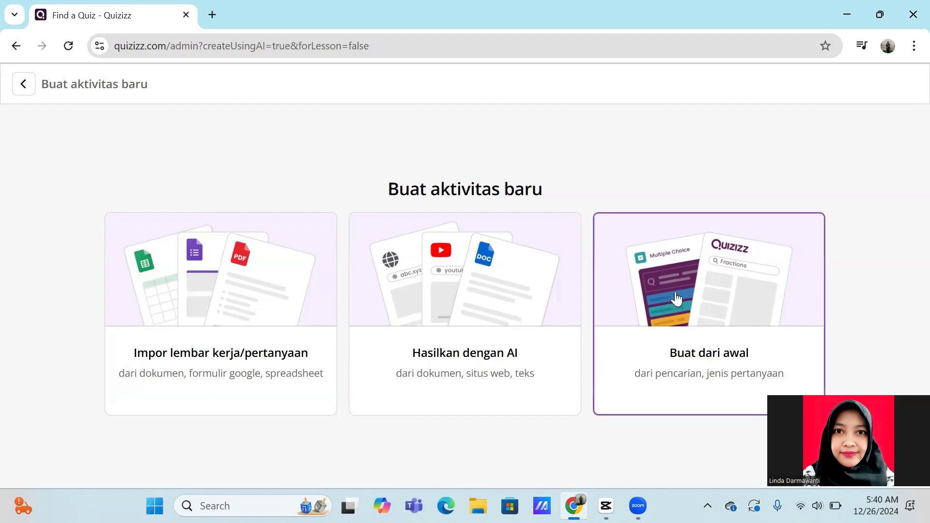
{"action": "left_click", "coordinate": [706, 292]}
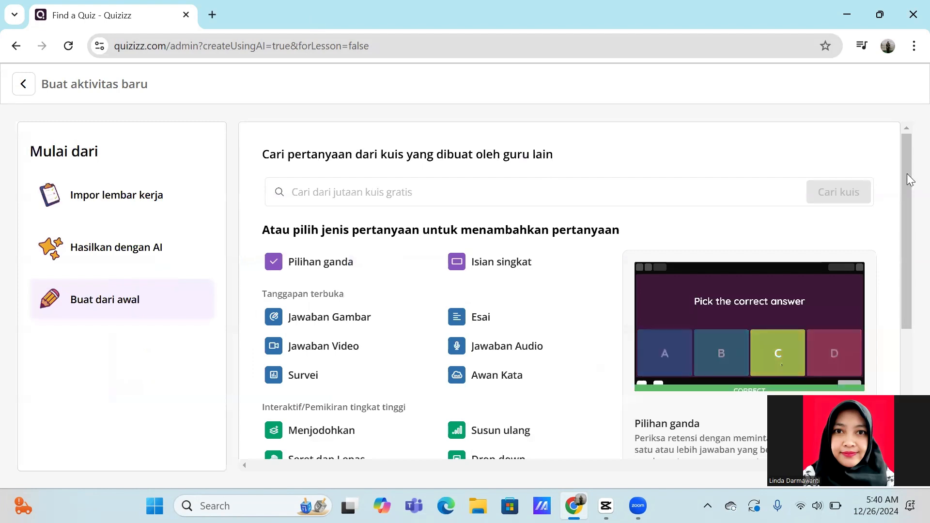
{"action": "left_click_drag", "start_coordinate": [907, 153], "coordinate": [907, 208]}
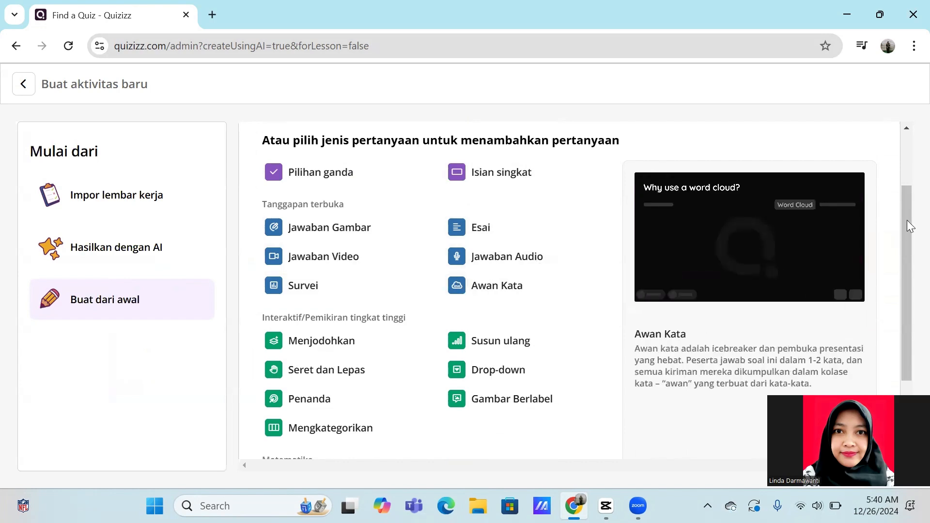
{"action": "scroll", "coordinate": [882, 285], "scroll_direction": "down", "scroll_amount": 2}
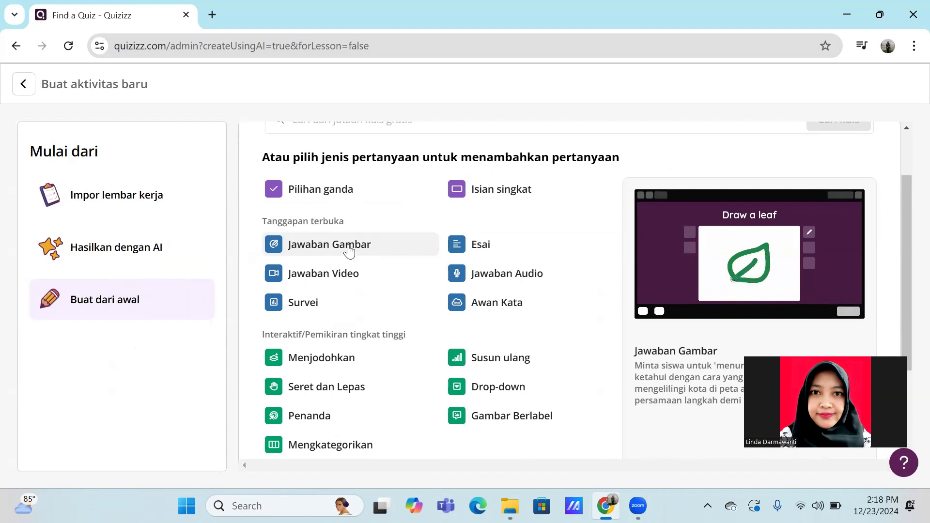
{"action": "left_click", "coordinate": [321, 255]}
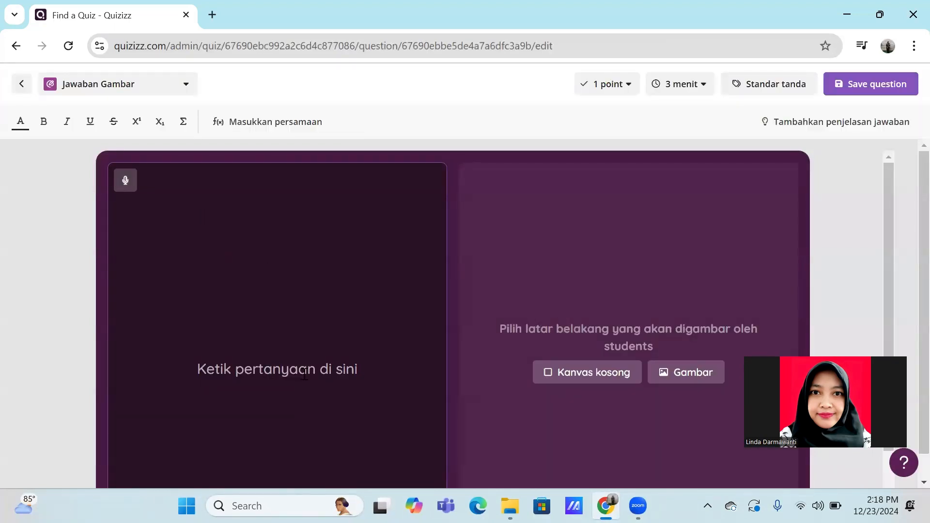
{"action": "type", "text": "Bag"}
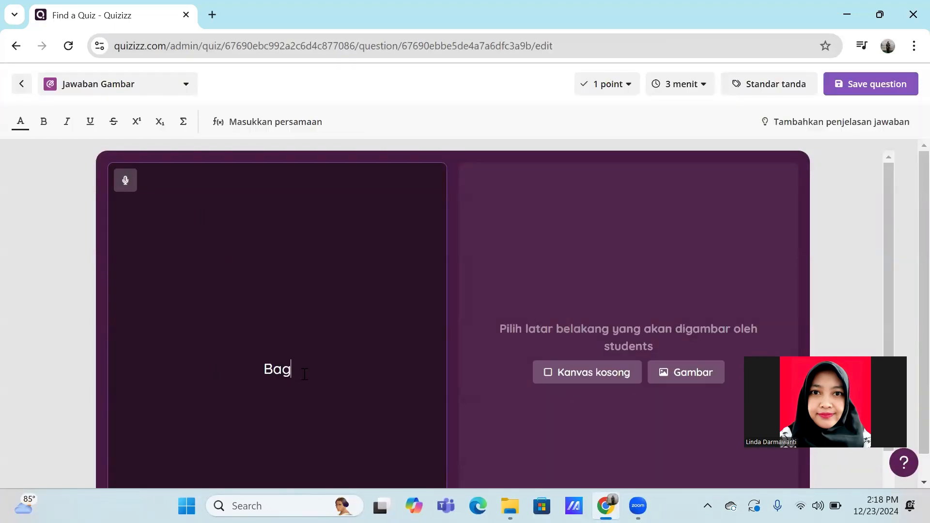
{"action": "type", "text": "aimana Perasa"}
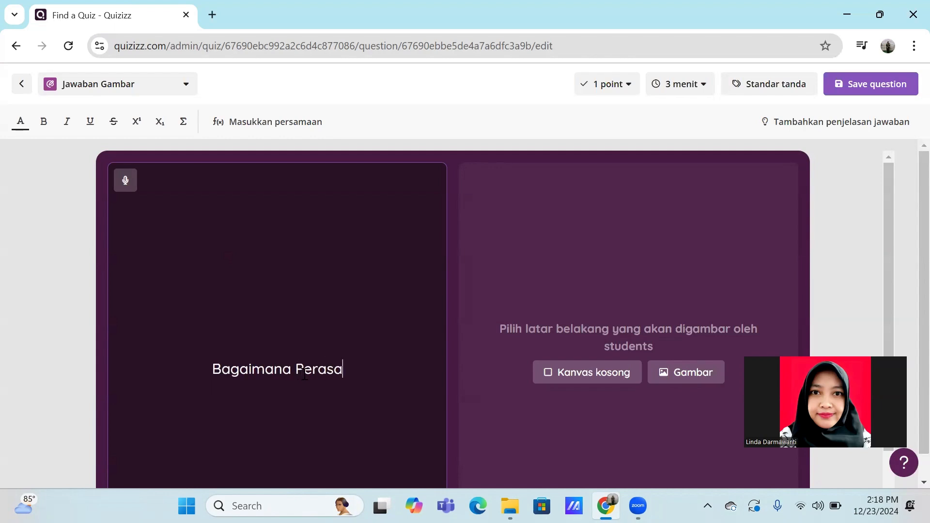
{"action": "double_click", "coordinate": [305, 374]}
{"action": "left_click", "coordinate": [304, 374]}
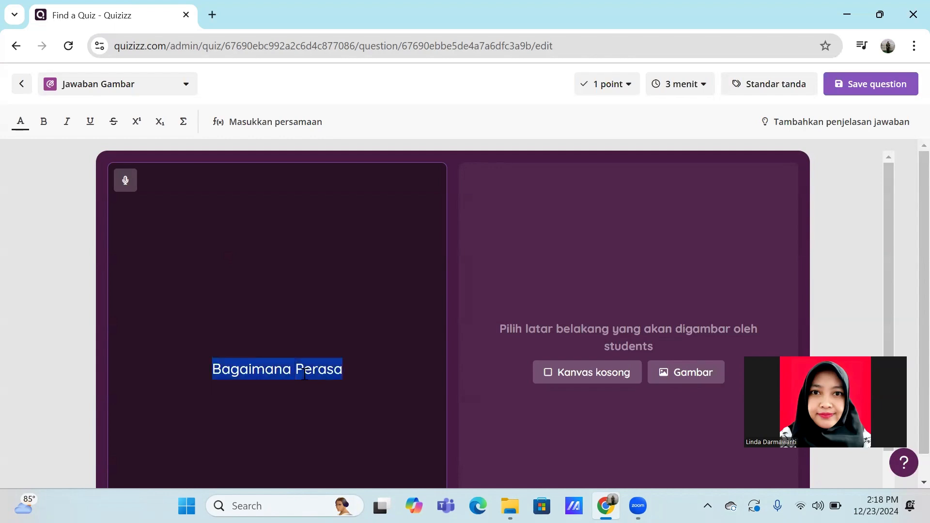
Step: Enter "Gambarkan perasaan kalian hari ini!" as the question text and give students a blank canvas as the drawing background
{"action": "type", "text": "Gambarkan pe"}
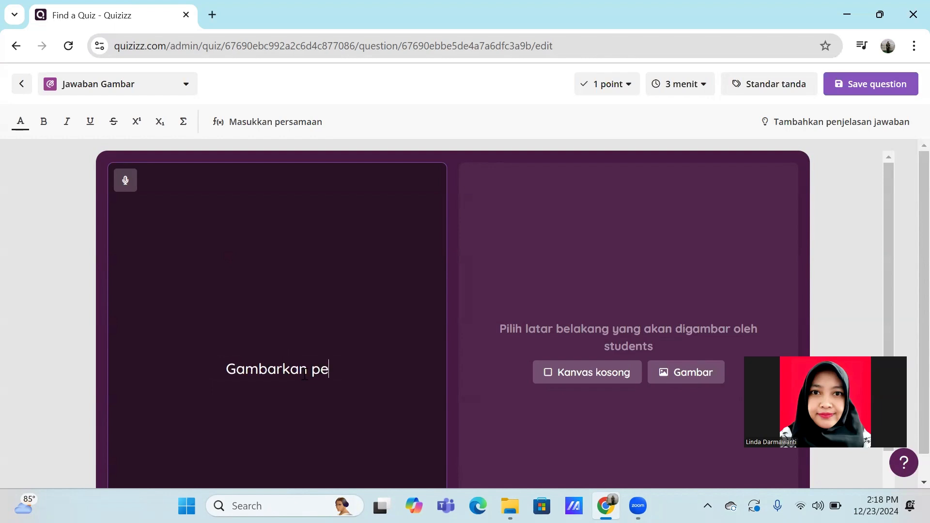
{"action": "type", "text": "rsaaan"}
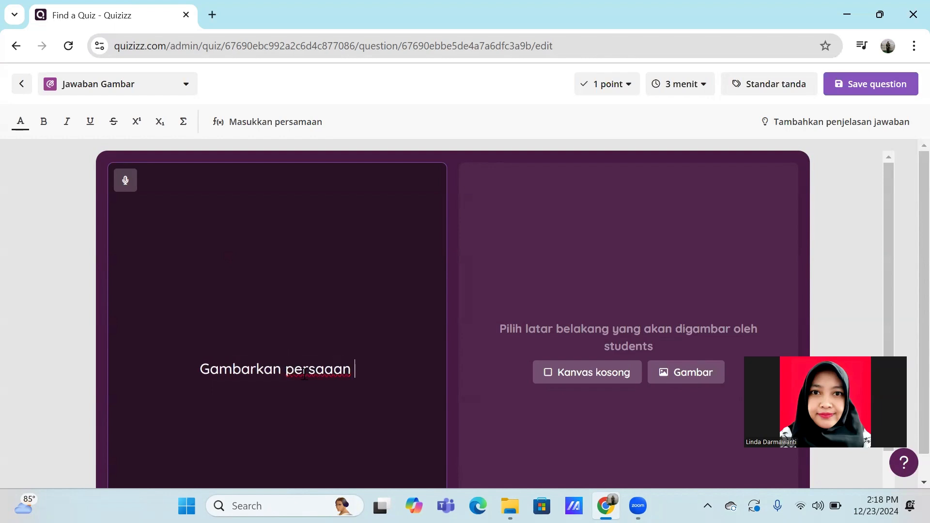
{"action": "key", "text": "BackSpace"}
{"action": "key", "text": "BackSpace"}
{"action": "key", "text": "BackSpace"}
{"action": "key", "text": "BackSpace"}
{"action": "key", "text": "BackSpace"}
{"action": "key", "text": "BackSpace"}
{"action": "type", "text": "as"}
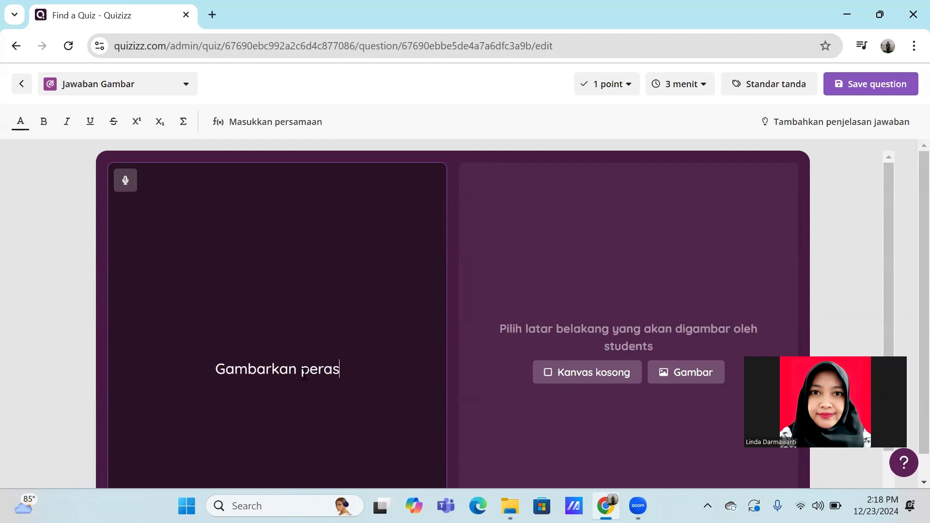
{"action": "type", "text": "aan kalian har"}
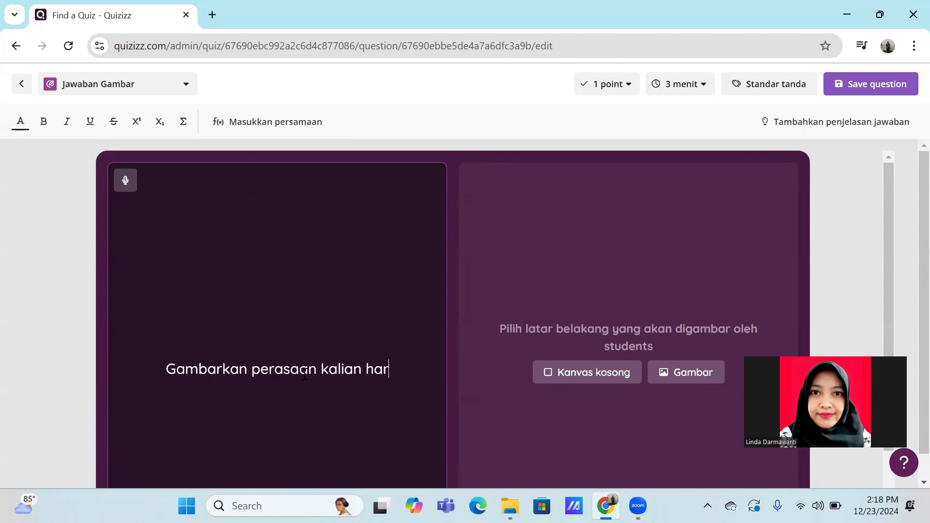
{"action": "type", "text": "i ini"}
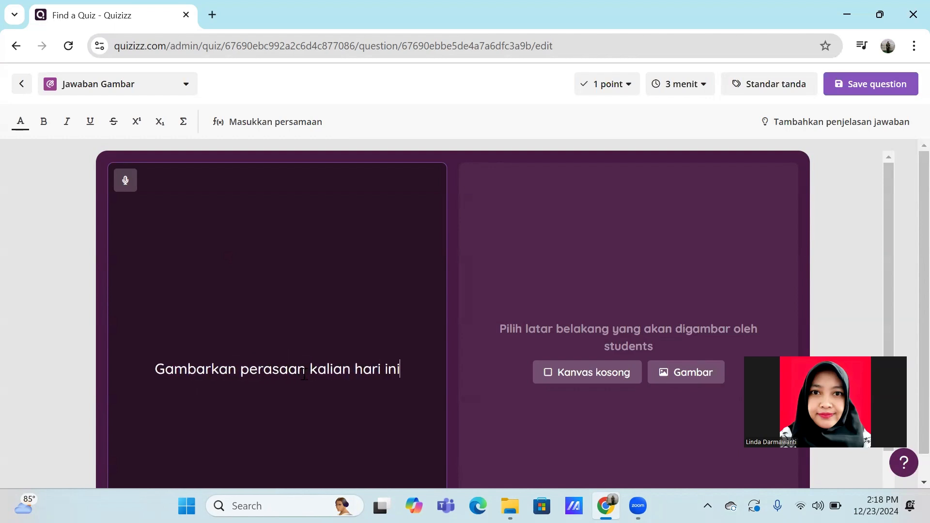
{"action": "type", "text": "!"}
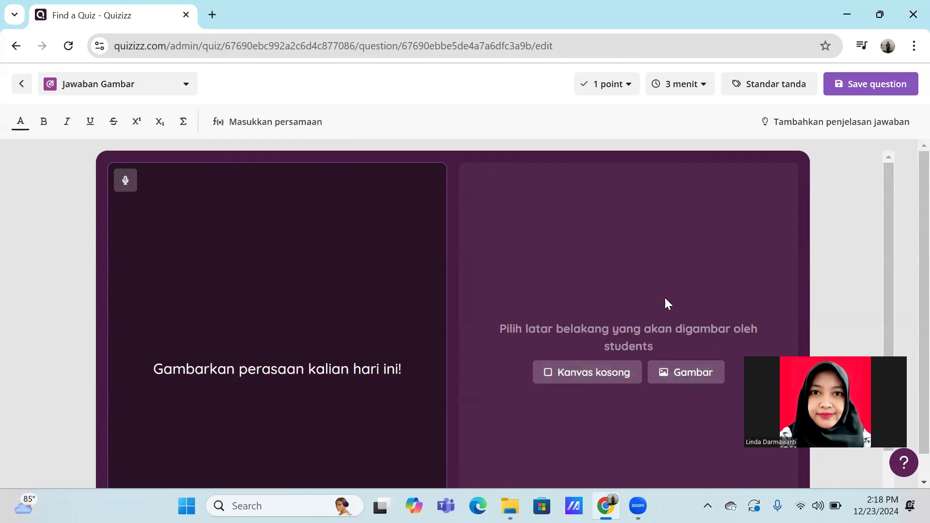
{"action": "left_click", "coordinate": [594, 375]}
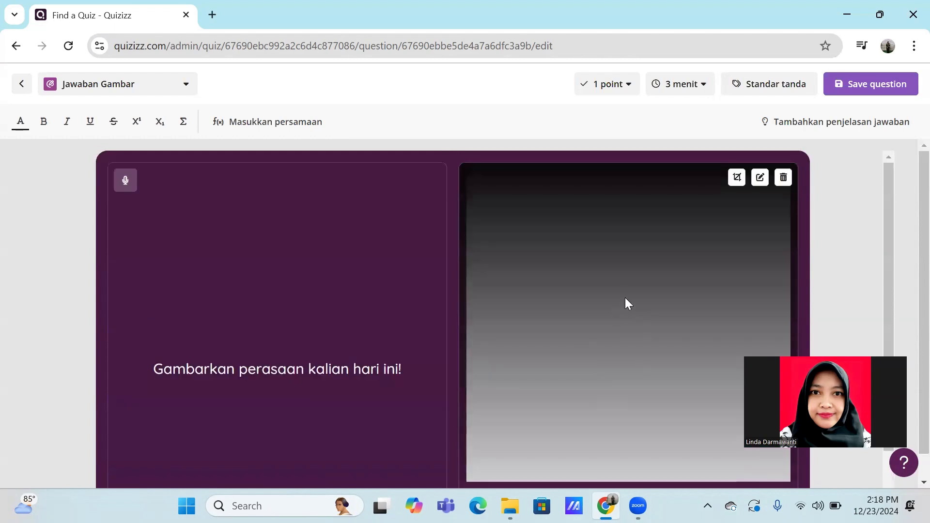
{"action": "scroll", "coordinate": [625, 301], "scroll_direction": "down", "scroll_amount": 1}
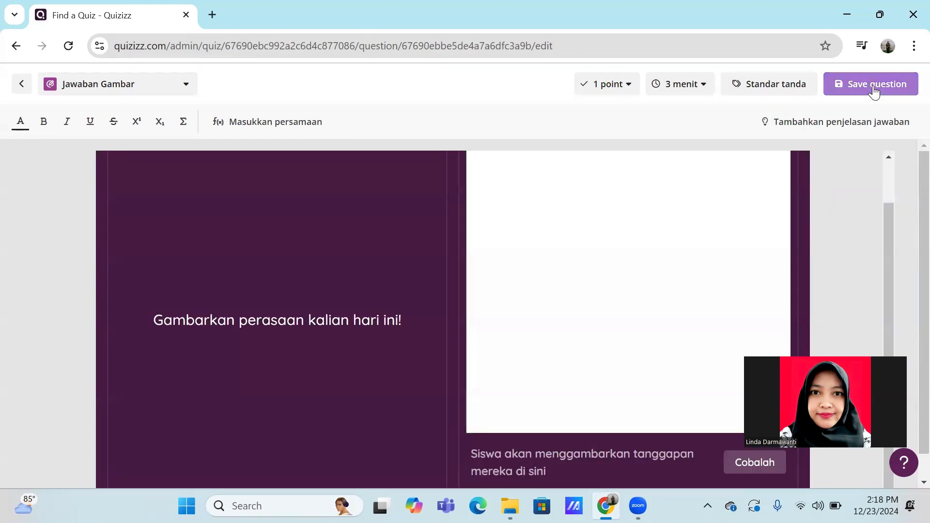
Step: Set the drawing question to 0 points and a 1.5 menit time limit, and save it
{"action": "left_click", "coordinate": [629, 86]}
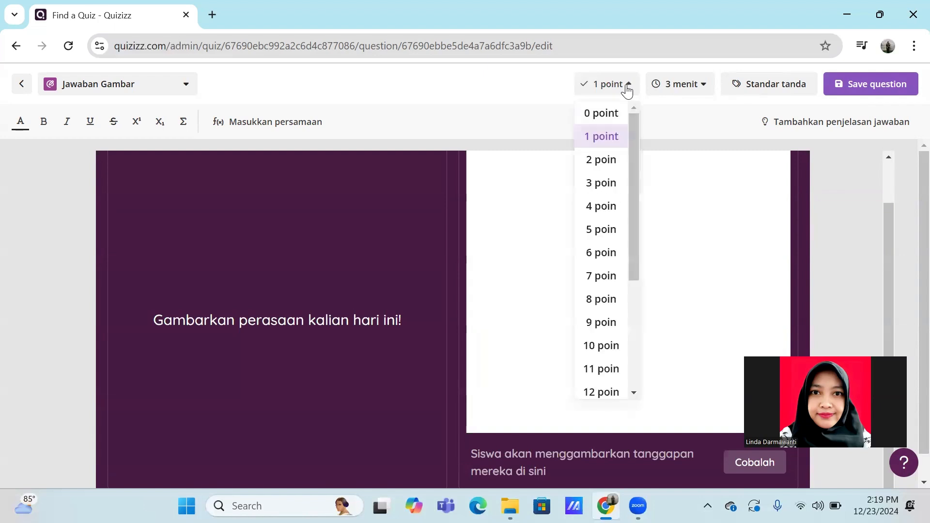
{"action": "left_click", "coordinate": [598, 115]}
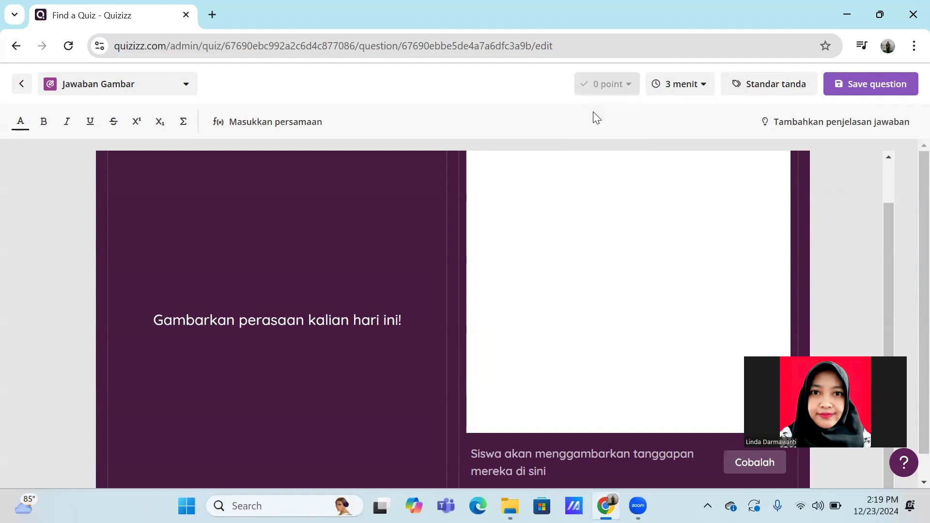
{"action": "left_click", "coordinate": [696, 92]}
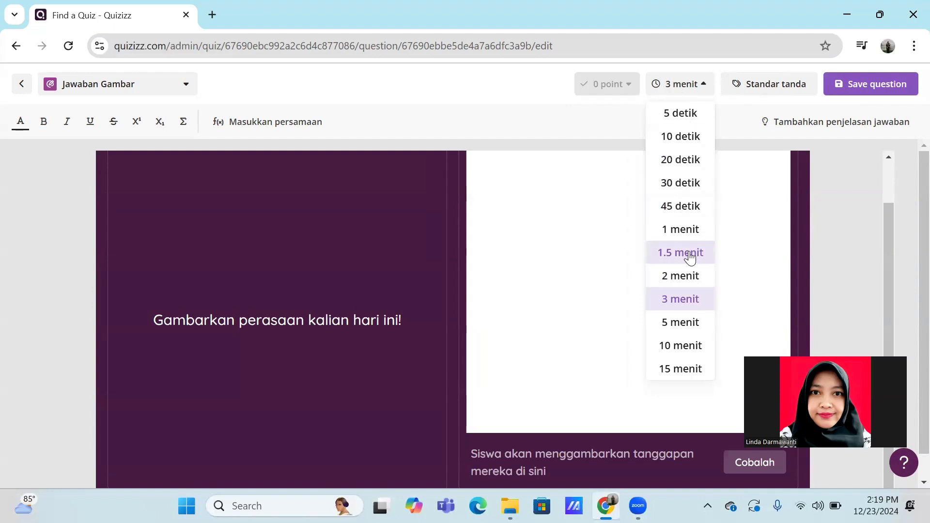
{"action": "left_click", "coordinate": [691, 255]}
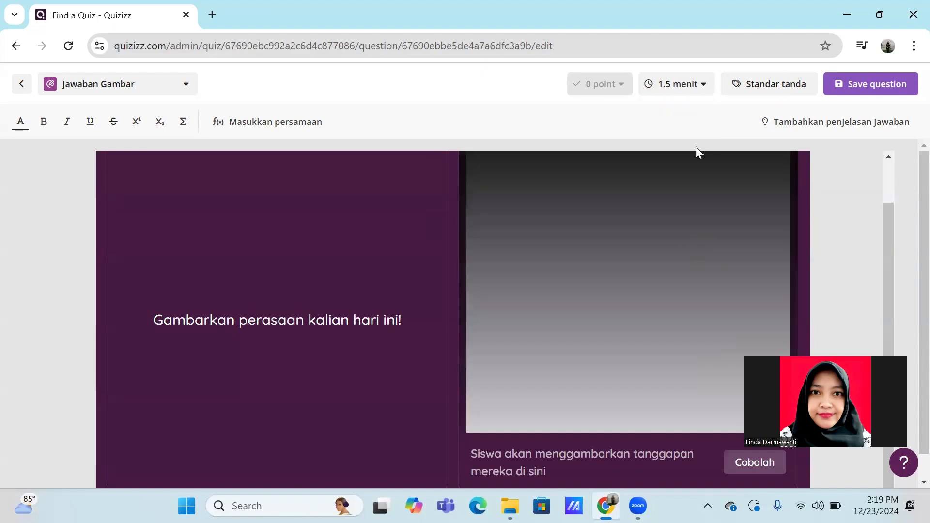
{"action": "left_click", "coordinate": [858, 90]}
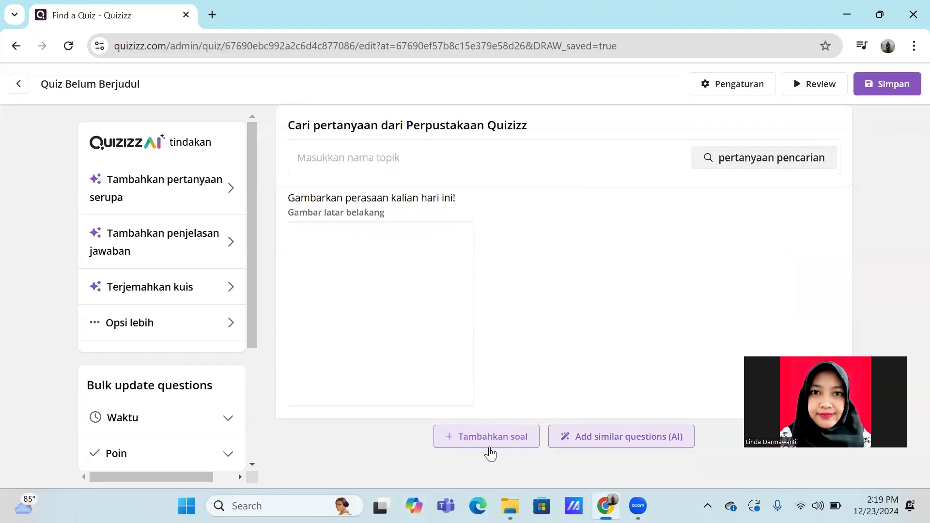
Step: Add an Awan Kata question with the text "Pelajaran Apa yang kalian suka"
{"action": "left_click", "coordinate": [493, 440]}
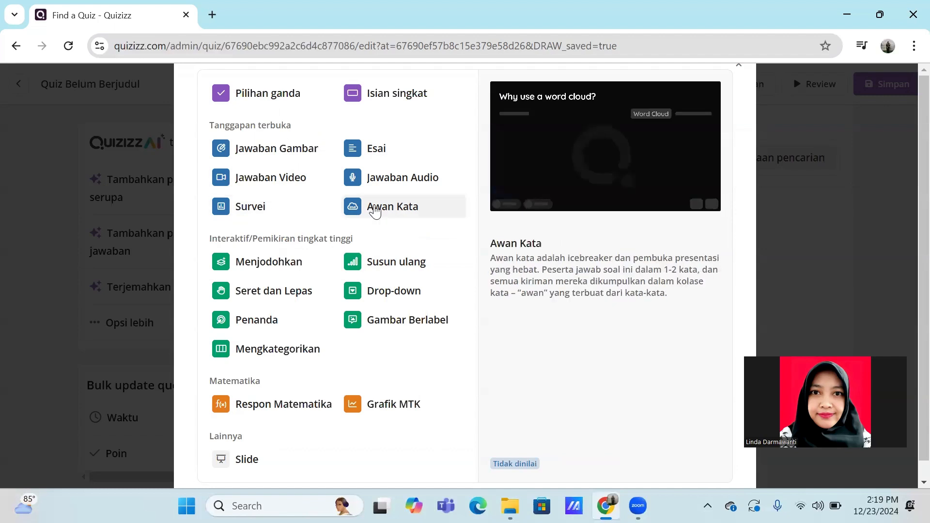
{"action": "left_click", "coordinate": [382, 209]}
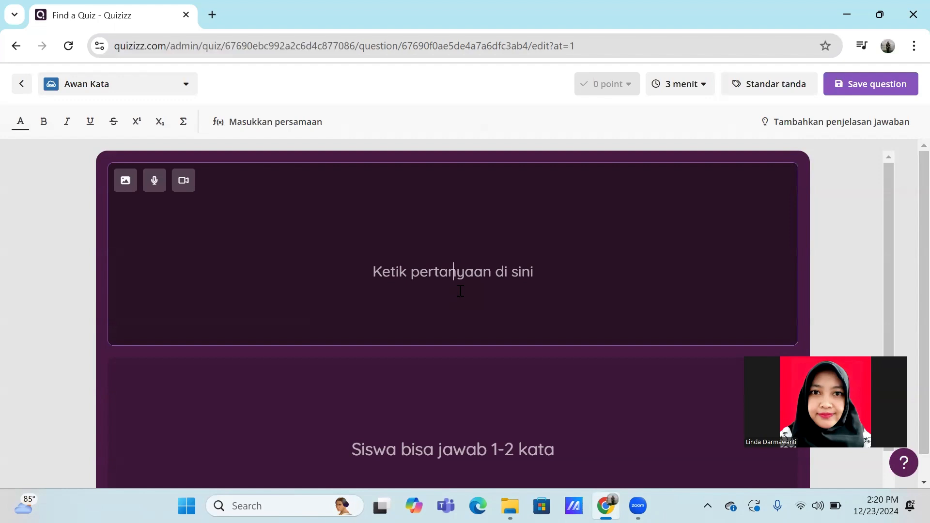
{"action": "type", "text": "p"}
{"action": "key", "text": "BackSpace"}
{"action": "type", "text": "Mater"}
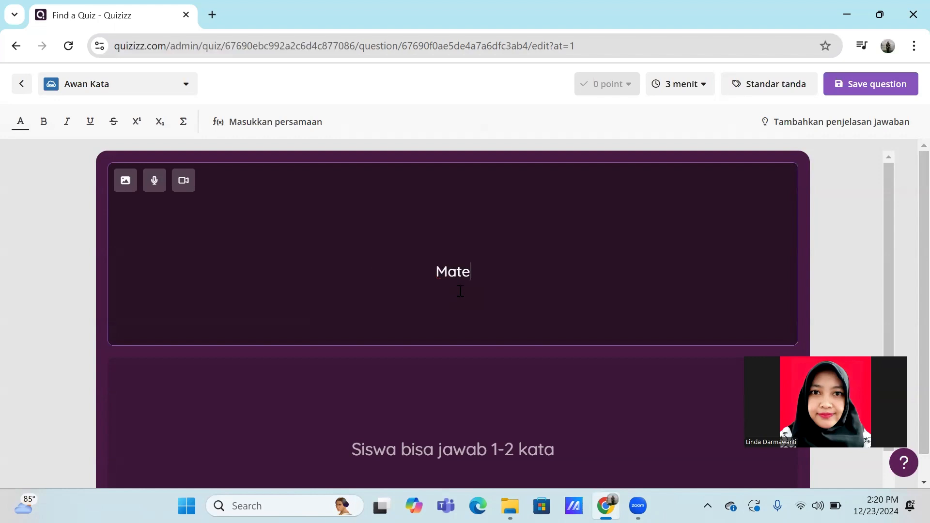
{"action": "key", "text": "BackSpace"}
{"action": "key", "text": "BackSpace"}
{"action": "key", "text": "BackSpace"}
{"action": "key", "text": "BackSpace"}
{"action": "key", "text": "BackSpace"}
{"action": "type", "text": "Pelajaran Apa y"}
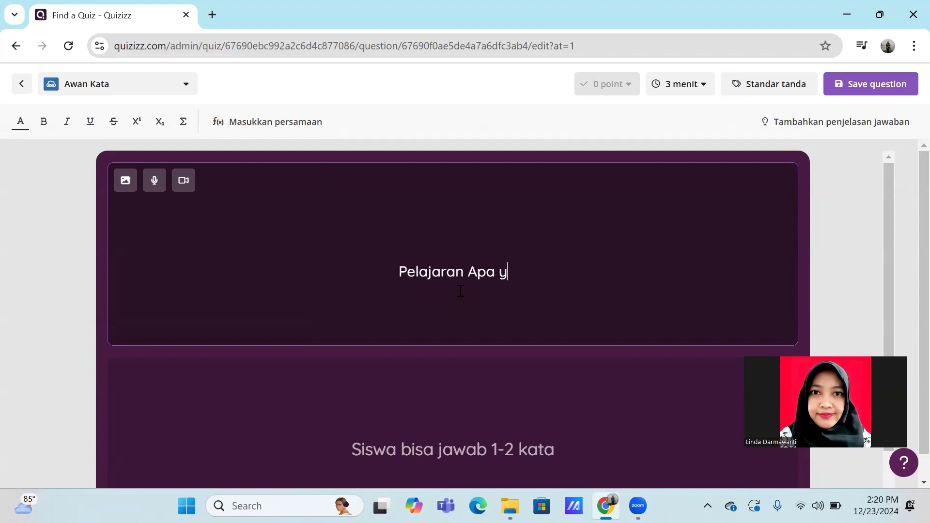
{"action": "type", "text": "ang kalian suka"}
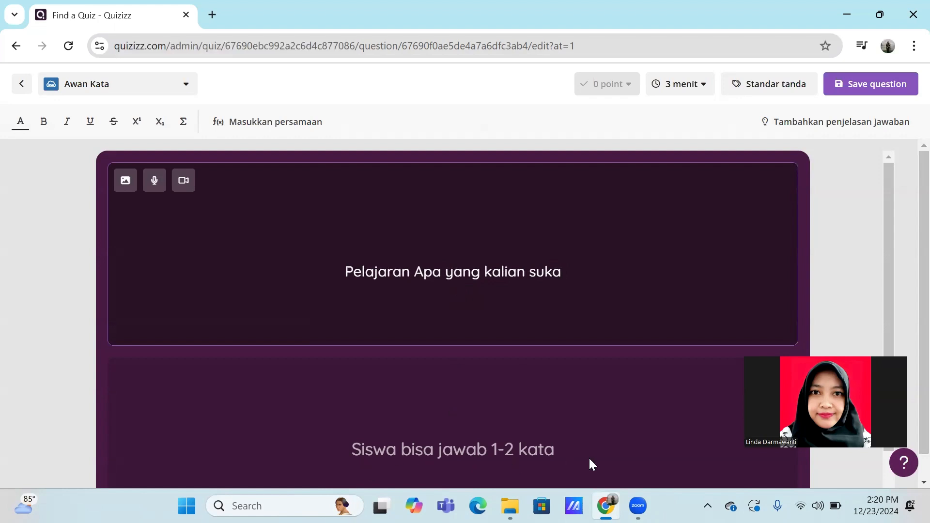
Step: Set the word cloud question's time limit to 1.5 menit and save the question
{"action": "left_click", "coordinate": [687, 94]}
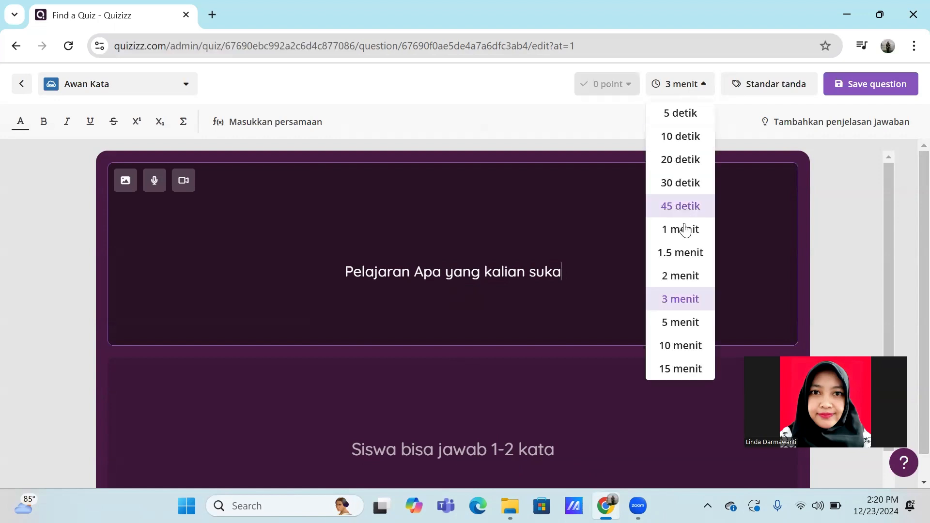
{"action": "left_click", "coordinate": [694, 257]}
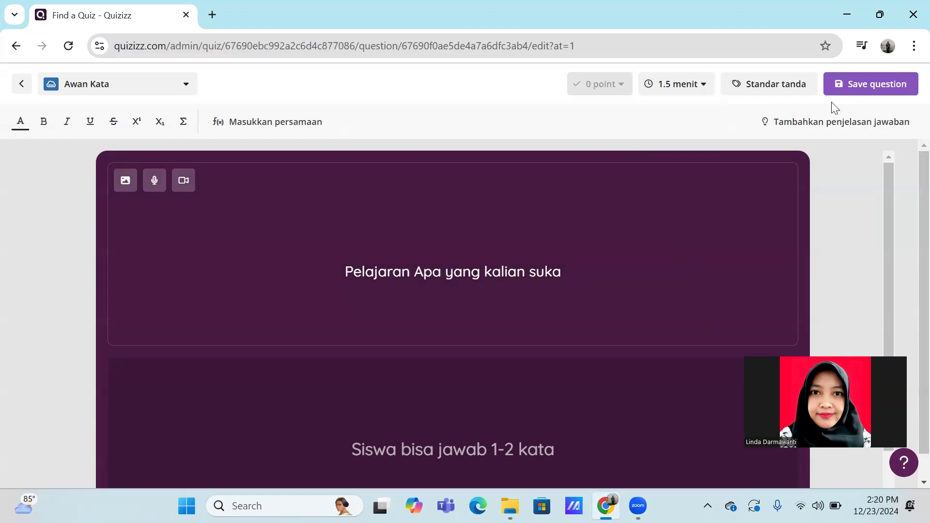
{"action": "left_click", "coordinate": [860, 86]}
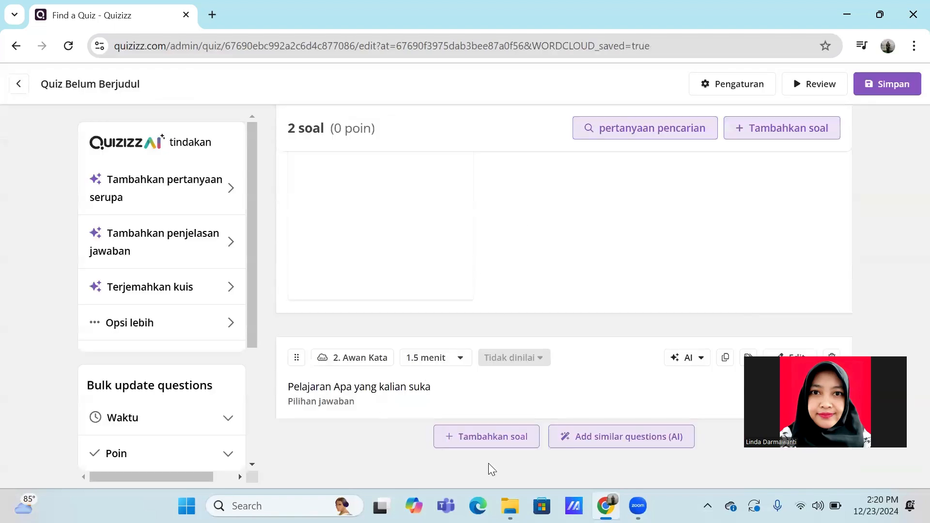
Step: Add a Survei question with the text "Apa yang kalian pikirkan tentang matematika"
{"action": "scroll", "coordinate": [588, 324], "scroll_direction": "up", "scroll_amount": 5}
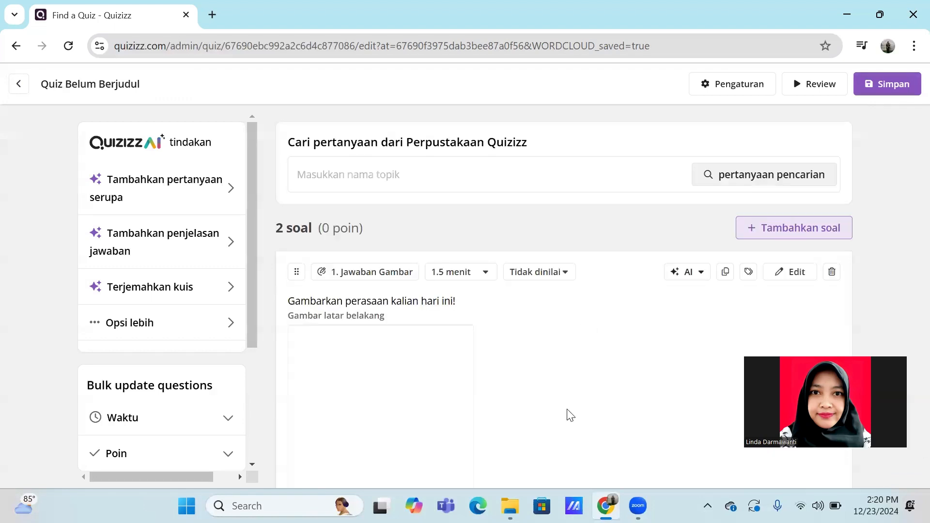
{"action": "scroll", "coordinate": [570, 416], "scroll_direction": "down", "scroll_amount": 5}
{"action": "left_click", "coordinate": [508, 436]}
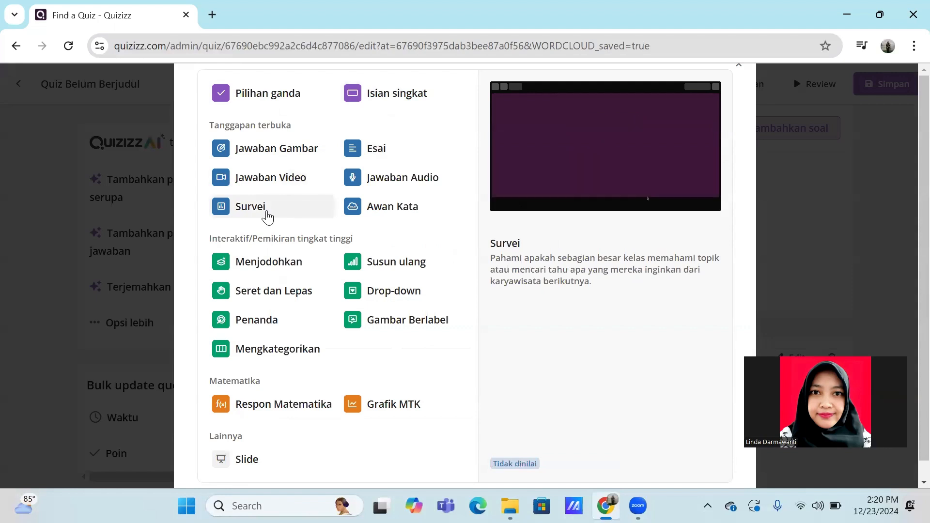
{"action": "left_click", "coordinate": [264, 207]}
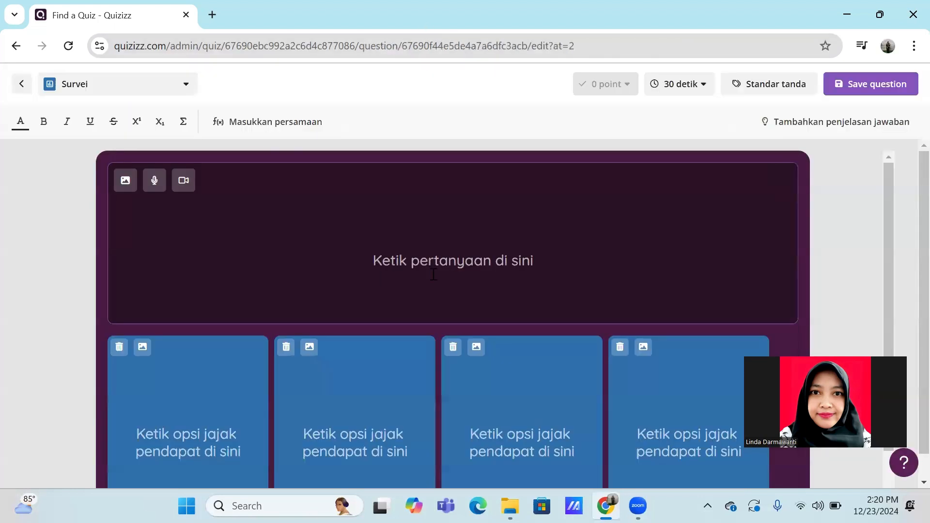
{"action": "type", "text": "Apa y"}
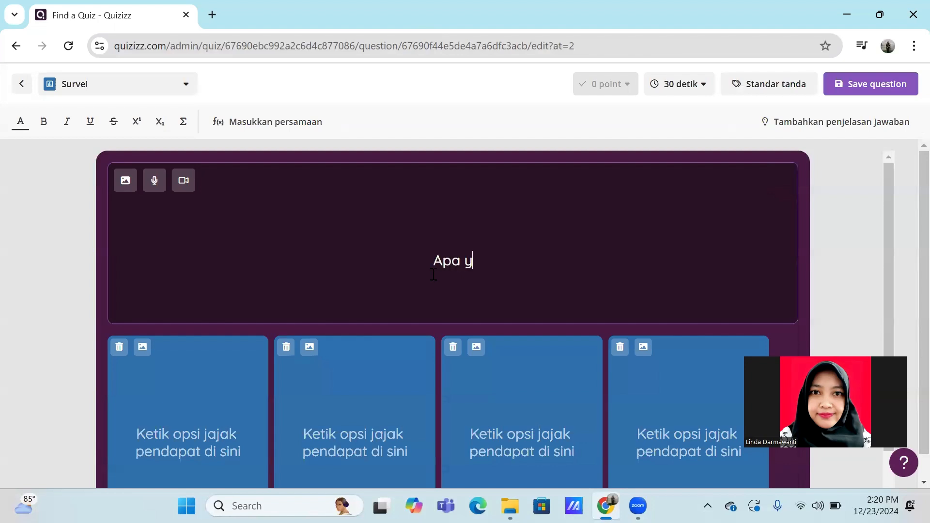
{"action": "type", "text": "ang kali"}
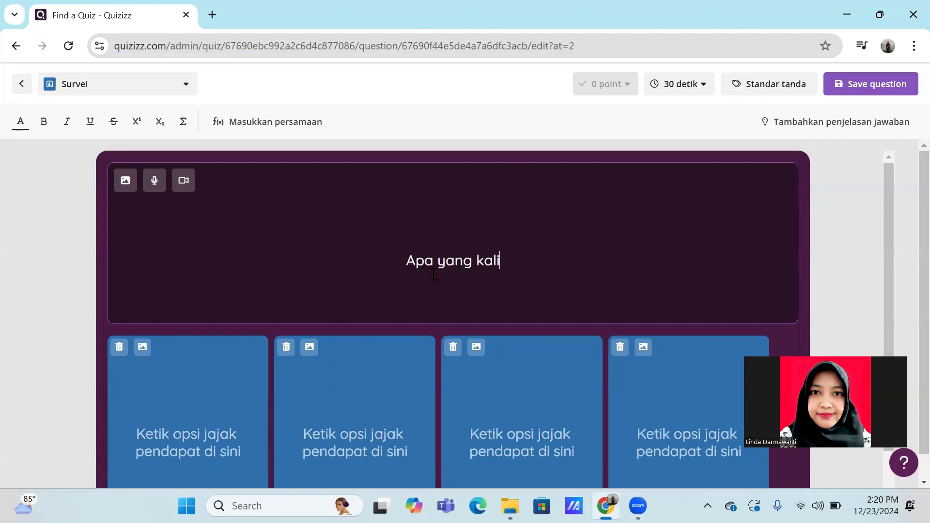
{"action": "type", "text": "an pikirkan"}
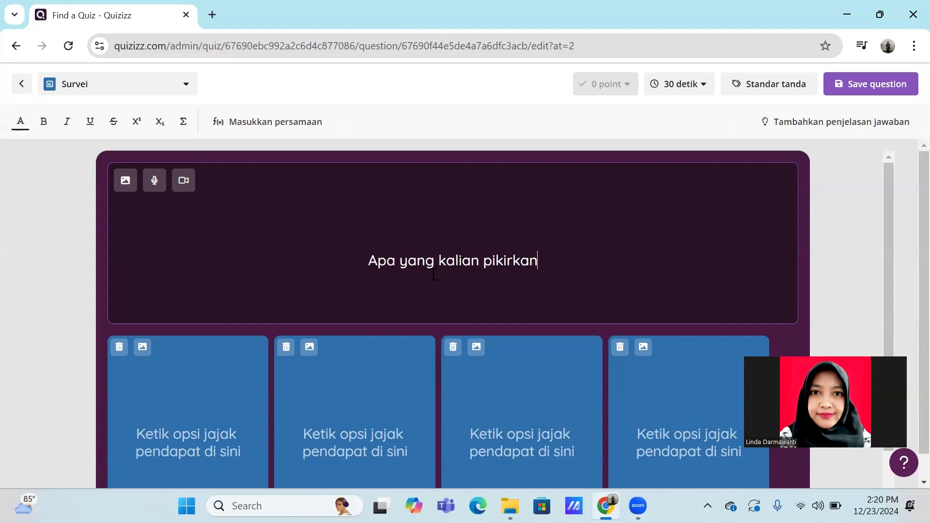
{"action": "type", "text": " tentang mate"}
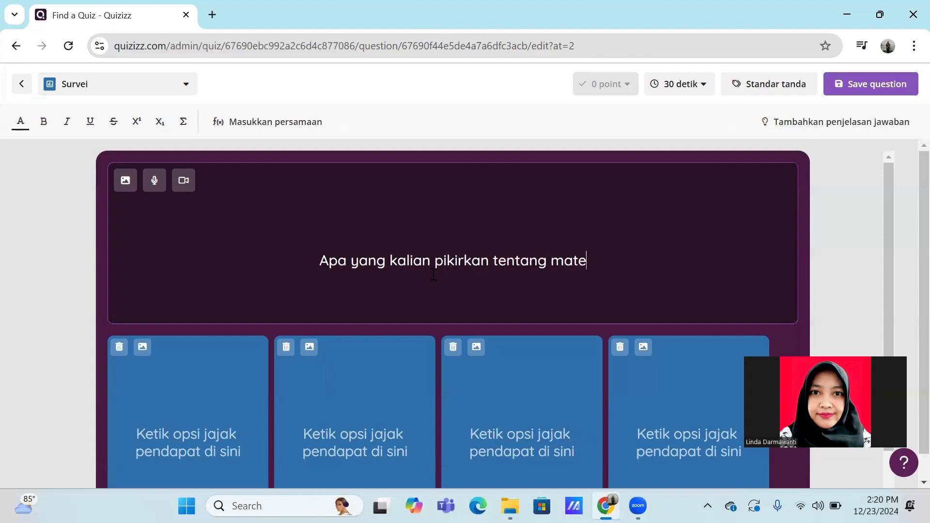
{"action": "type", "text": "matika"}
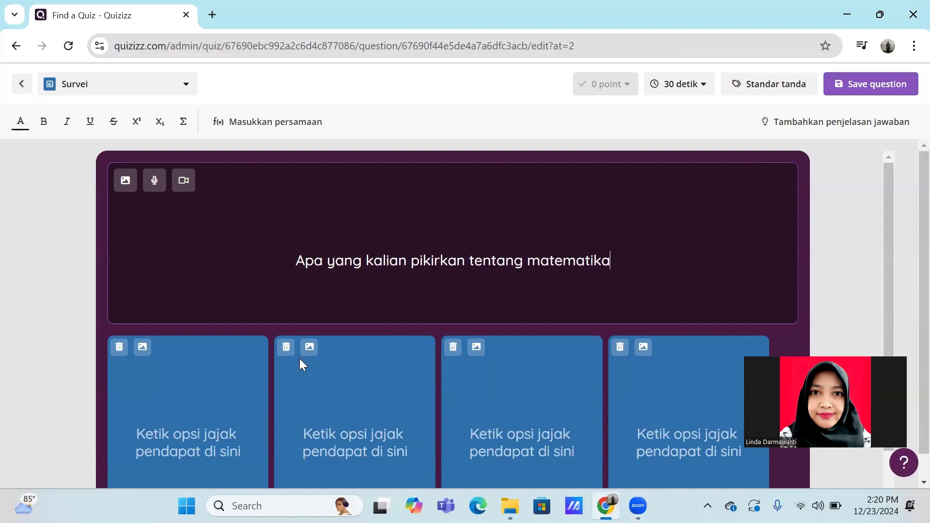
Step: Fill in the four poll options, in order, as "sulit", "menyenangkan", "suka" and "penasaran"
{"action": "scroll", "coordinate": [290, 368], "scroll_direction": "down", "scroll_amount": 1}
{"action": "left_click", "coordinate": [208, 383]}
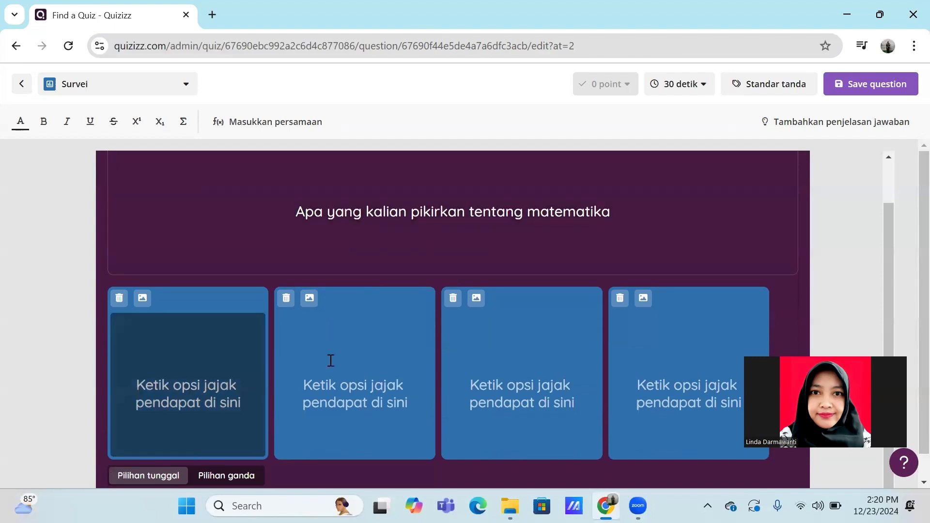
{"action": "type", "text": "suli"}
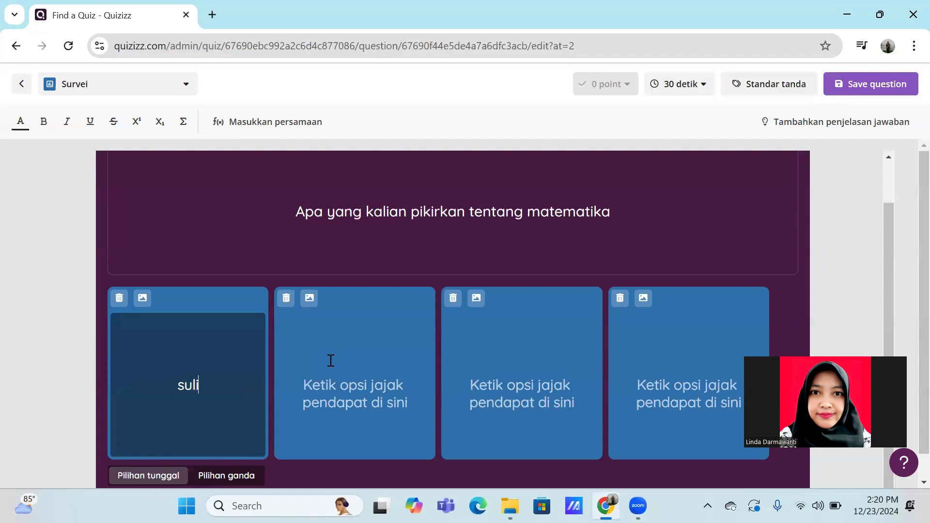
{"action": "type", "text": "t"}
{"action": "left_click", "coordinate": [351, 389]}
{"action": "type", "text": "me"}
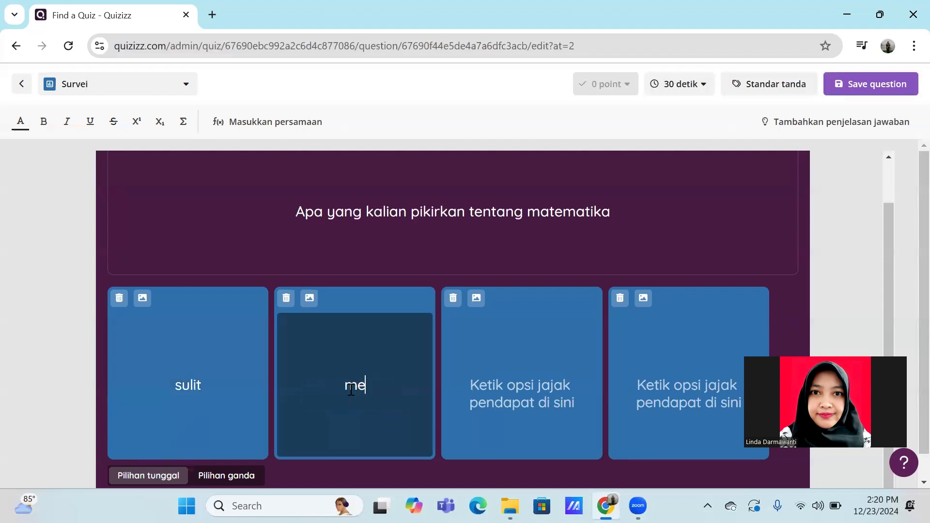
{"action": "type", "text": "nyendngkan"}
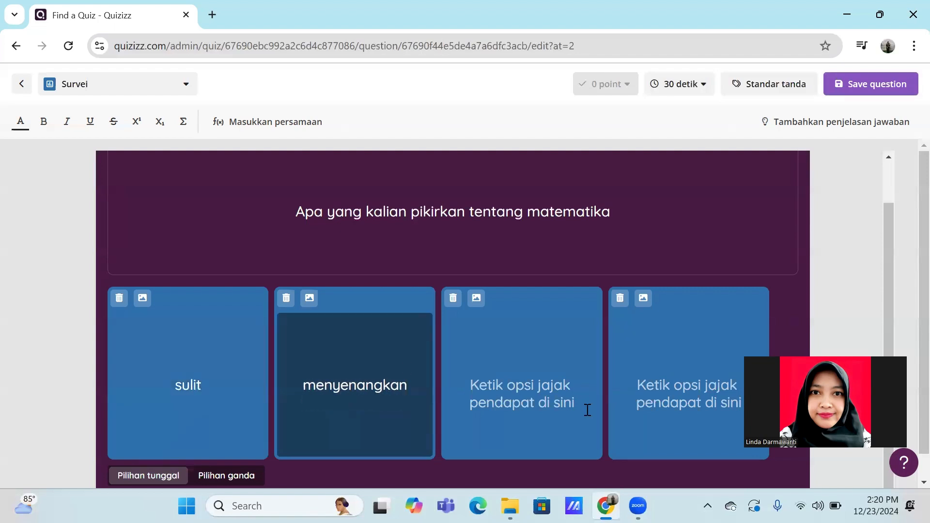
{"action": "left_click", "coordinate": [564, 403]}
{"action": "type", "text": "suka"}
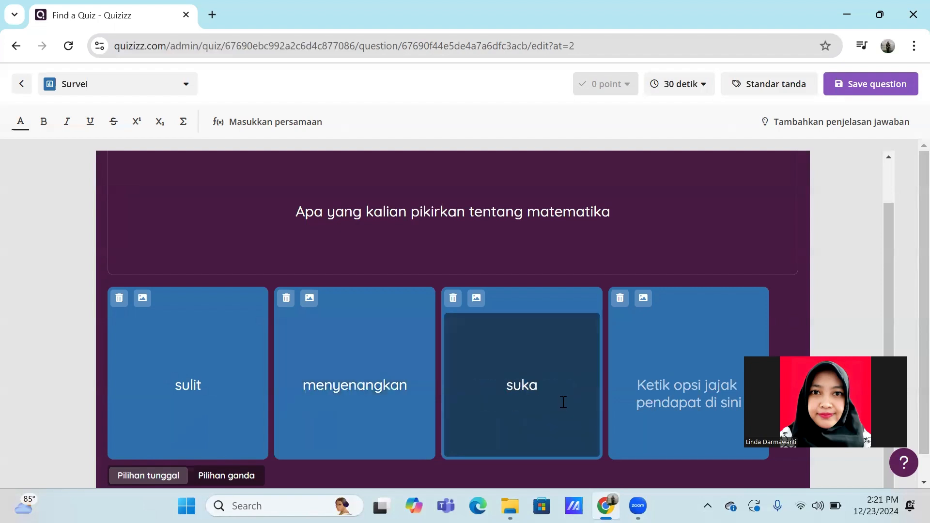
{"action": "left_click", "coordinate": [682, 396]}
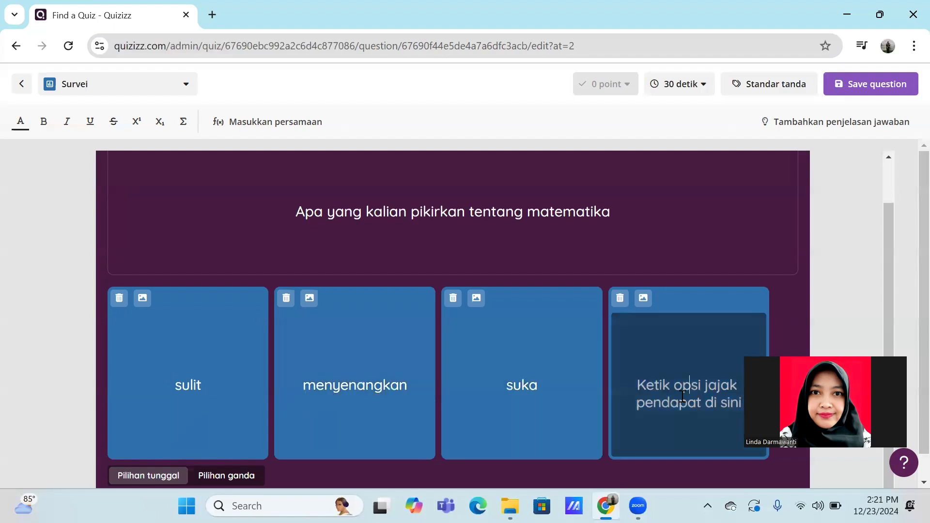
{"action": "type", "text": "penasaran"}
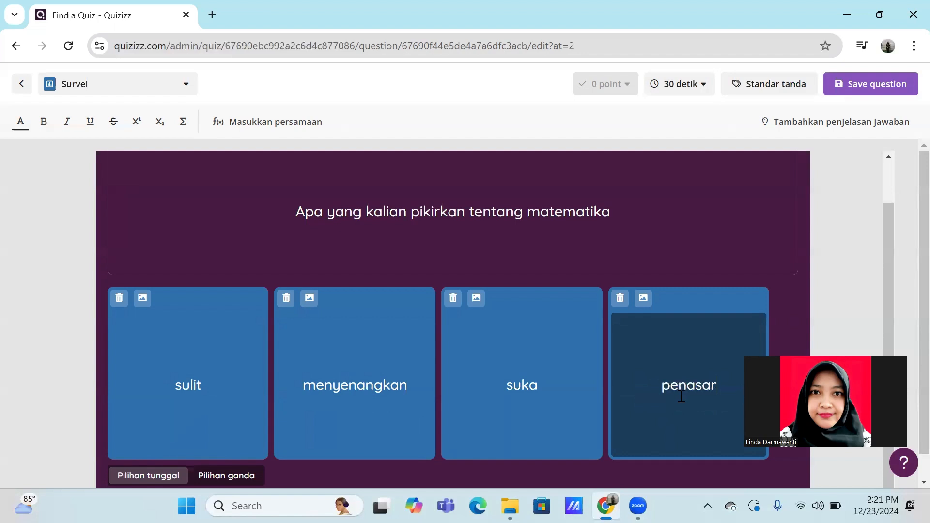
Step: Set the survey question's time limit to 45 detik and save the question
{"action": "left_click", "coordinate": [688, 90]}
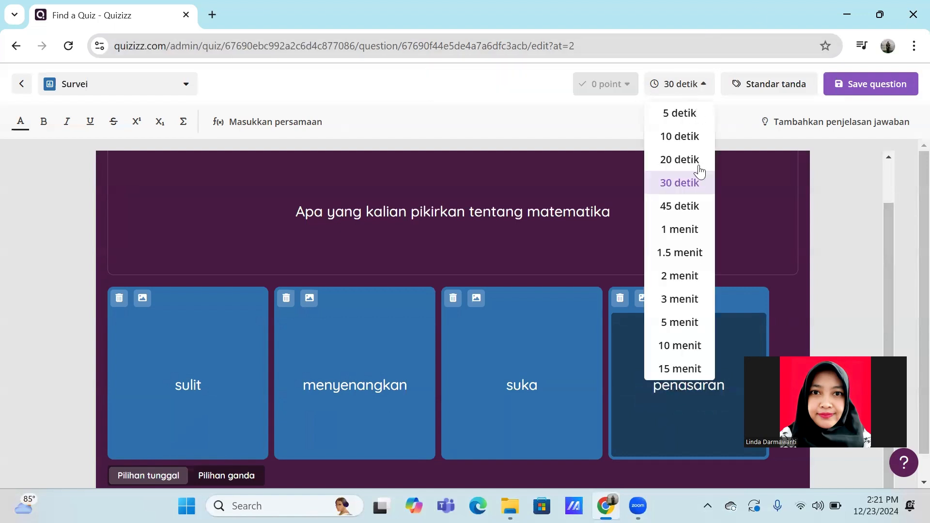
{"action": "left_click", "coordinate": [678, 205]}
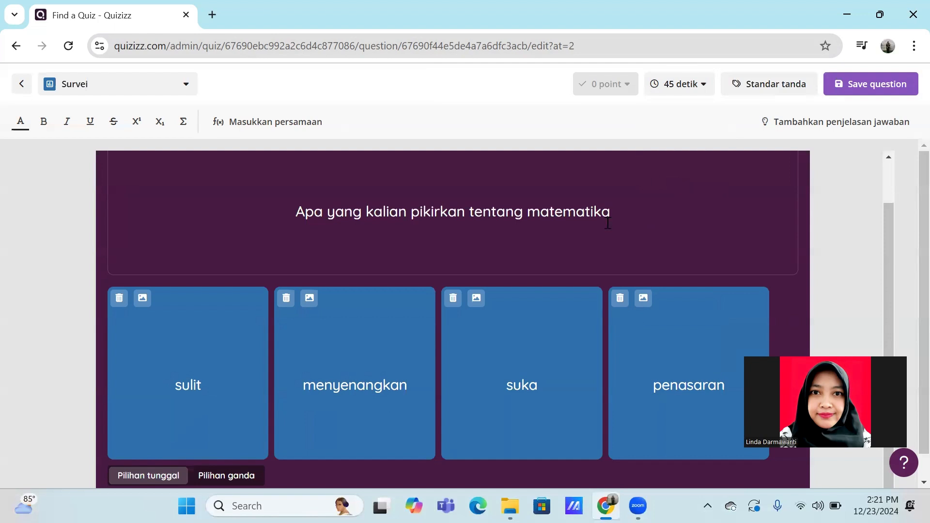
{"action": "left_click", "coordinate": [845, 91]}
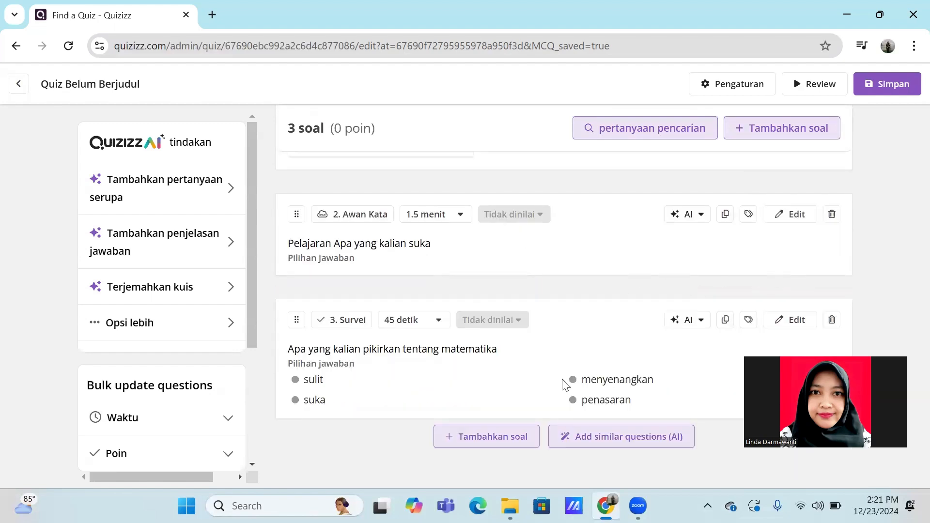
{"action": "left_click", "coordinate": [489, 444]}
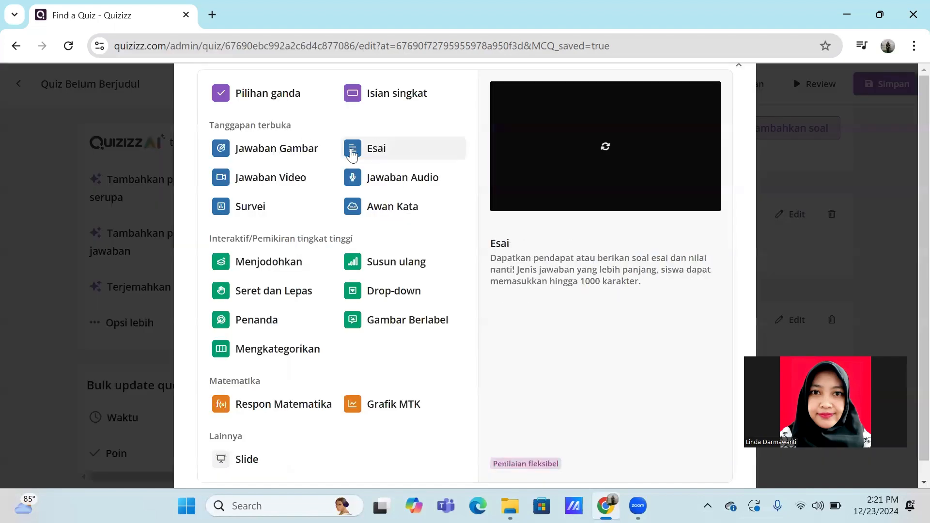
{"action": "left_click", "coordinate": [383, 212]}
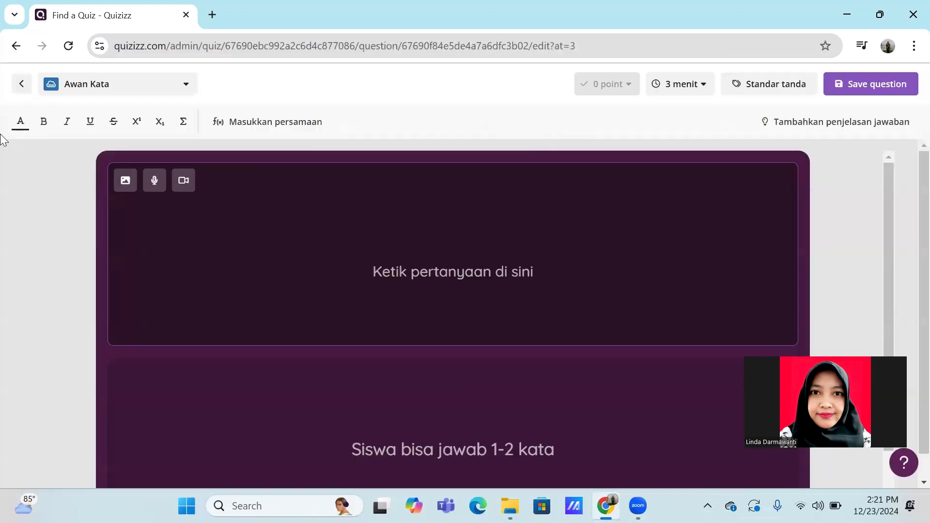
{"action": "left_click", "coordinate": [16, 45]}
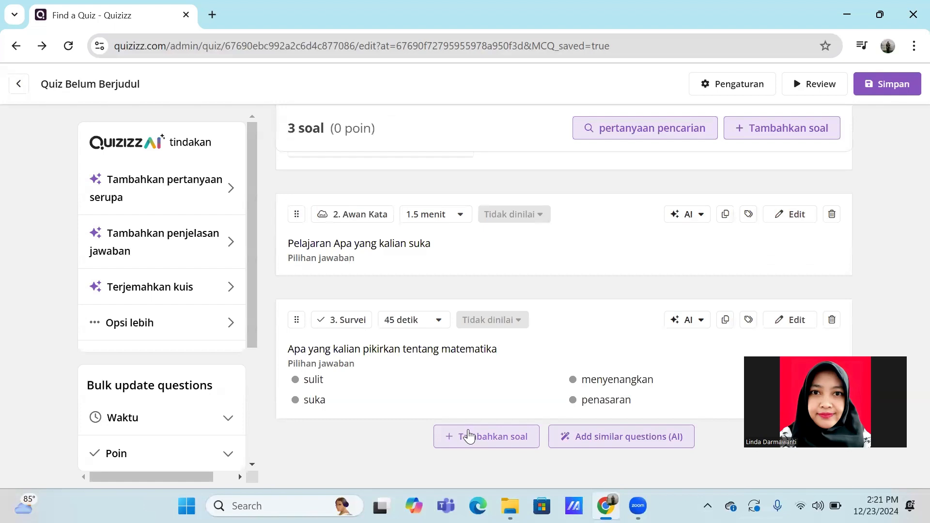
Step: Add a Jawaban Audio question with the text "Bagaimana pelajaran kalian sebelumnya"
{"action": "left_click", "coordinate": [469, 436]}
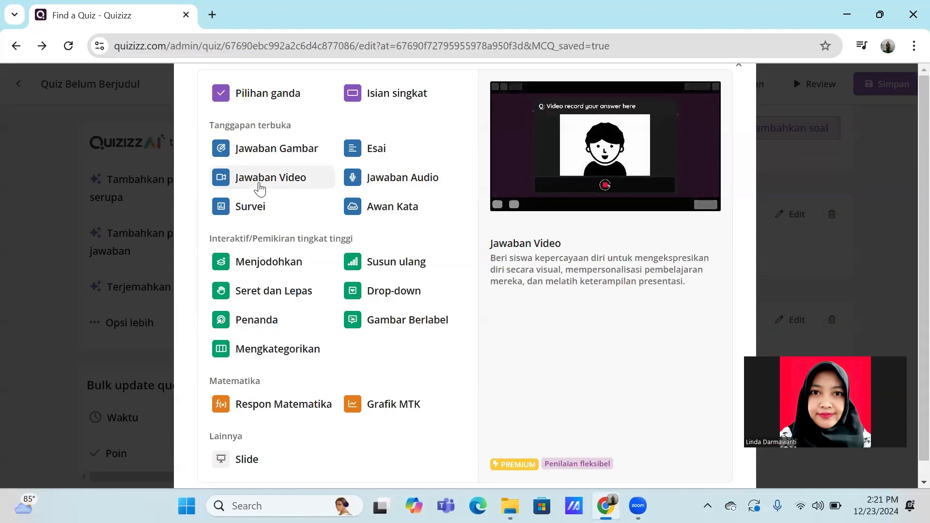
{"action": "left_click", "coordinate": [380, 177]}
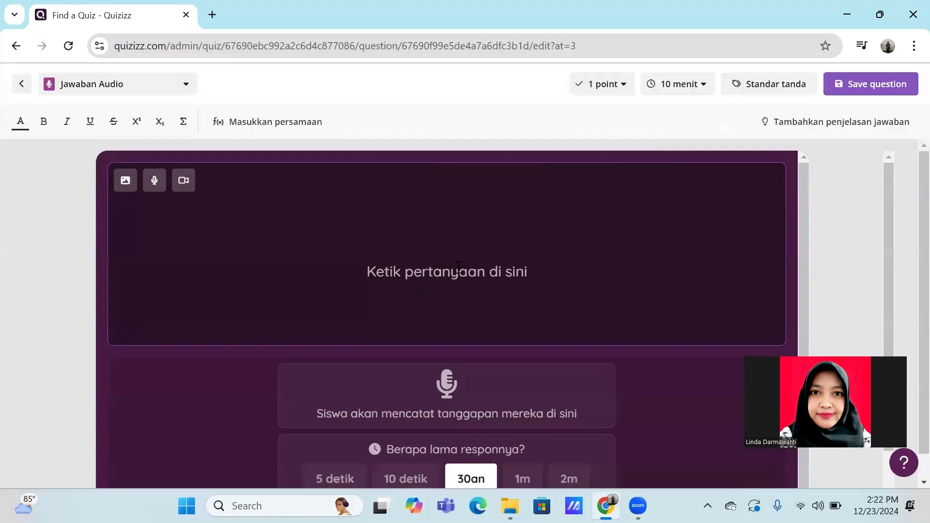
{"action": "type", "text": "Bagaimana "}
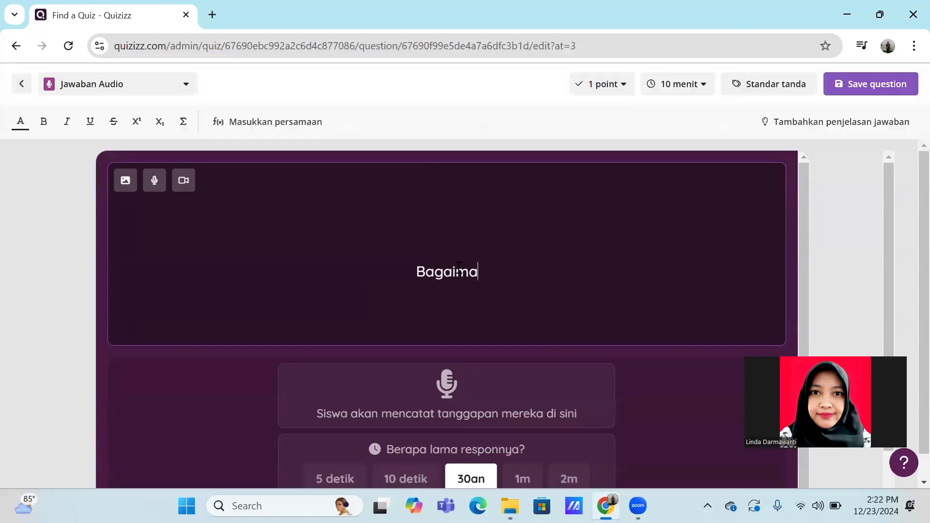
{"action": "type", "text": "pelajaran "}
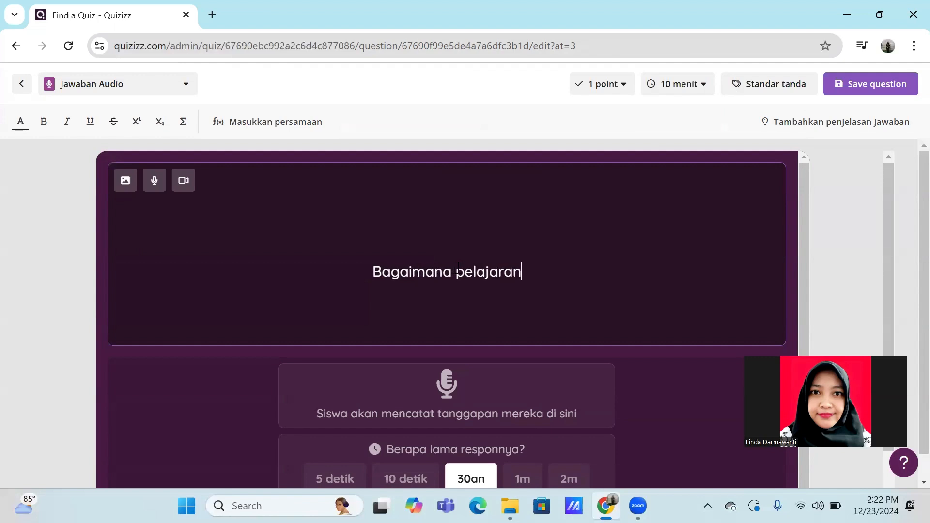
{"action": "type", "text": "kalian s"}
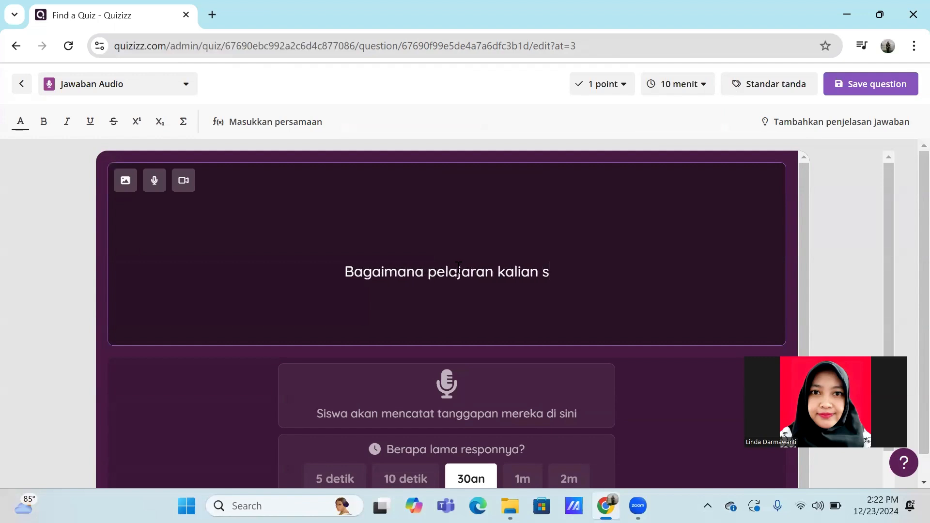
{"action": "type", "text": "ebelumnya"}
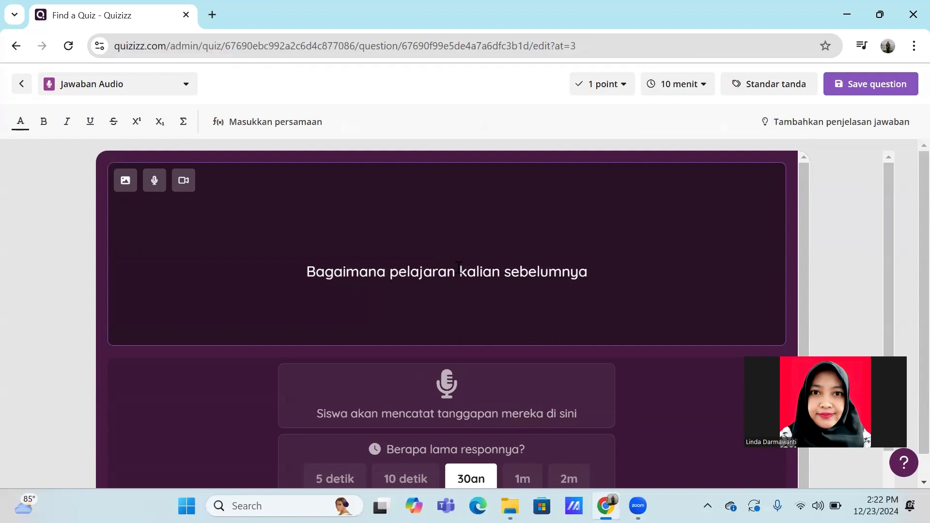
Step: End the audio question's text with a question mark
{"action": "type", "text": "?"}
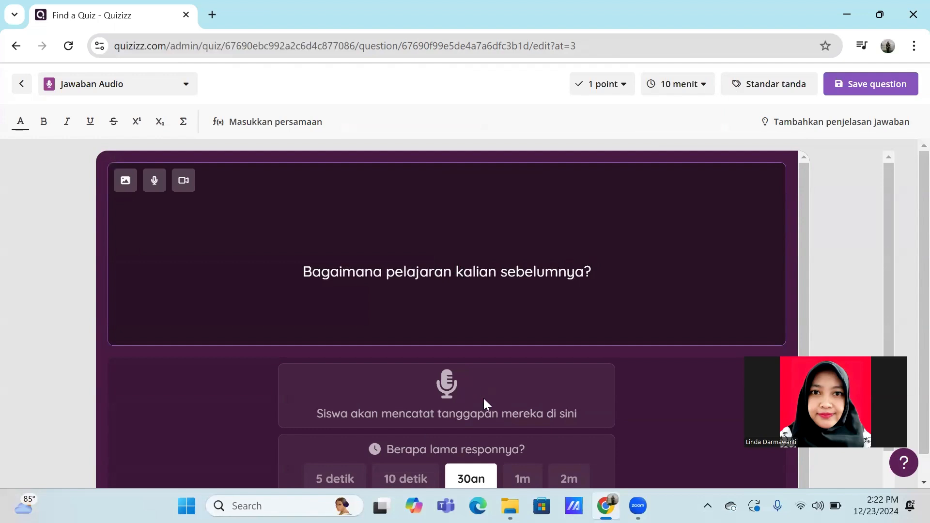
{"action": "scroll", "coordinate": [589, 394], "scroll_direction": "down", "scroll_amount": 2}
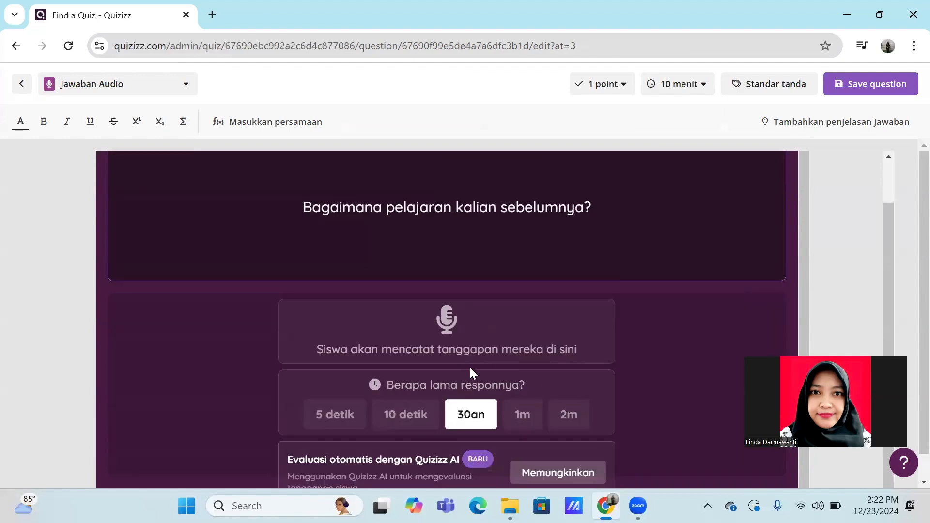
{"action": "scroll", "coordinate": [528, 373], "scroll_direction": "down", "scroll_amount": 1}
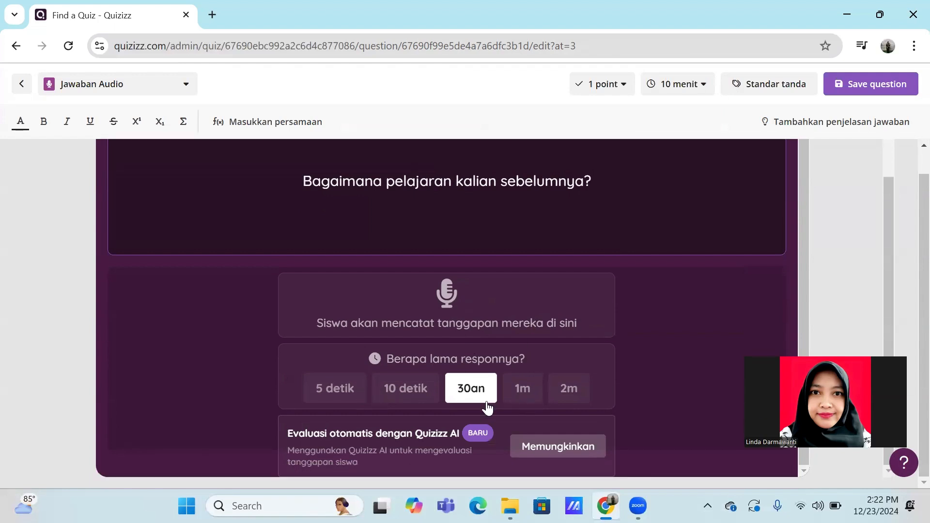
{"action": "scroll", "coordinate": [585, 352], "scroll_direction": "up", "scroll_amount": 1}
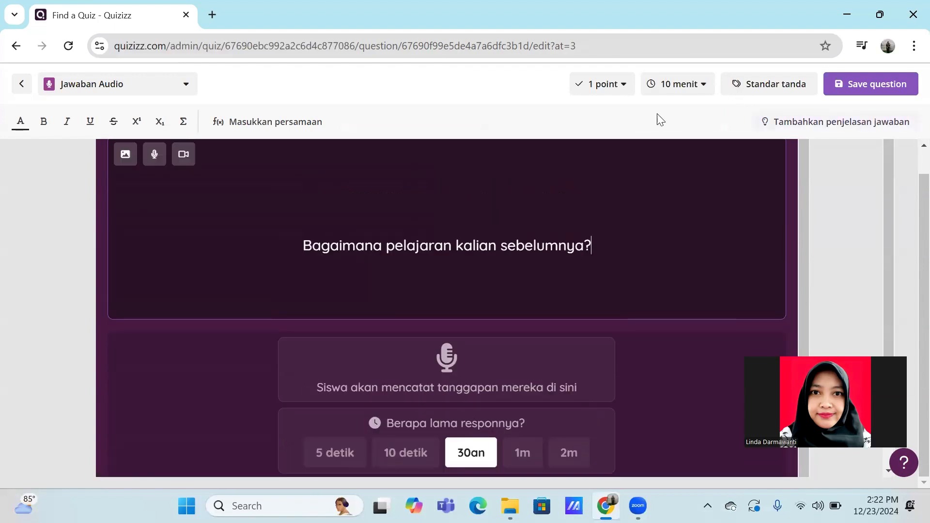
Step: Make the audio question worth 0 point and save it
{"action": "left_click", "coordinate": [622, 91]}
{"action": "left_click", "coordinate": [600, 114]}
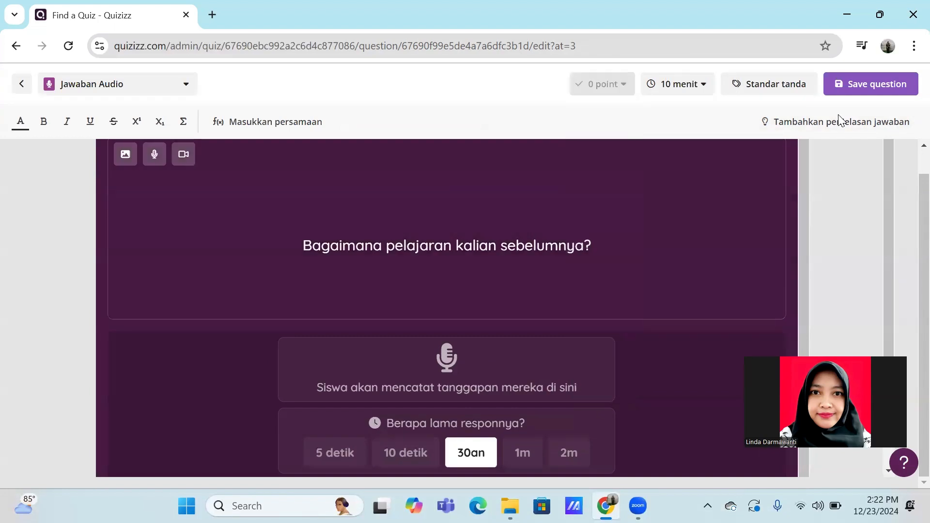
{"action": "left_click", "coordinate": [879, 83]}
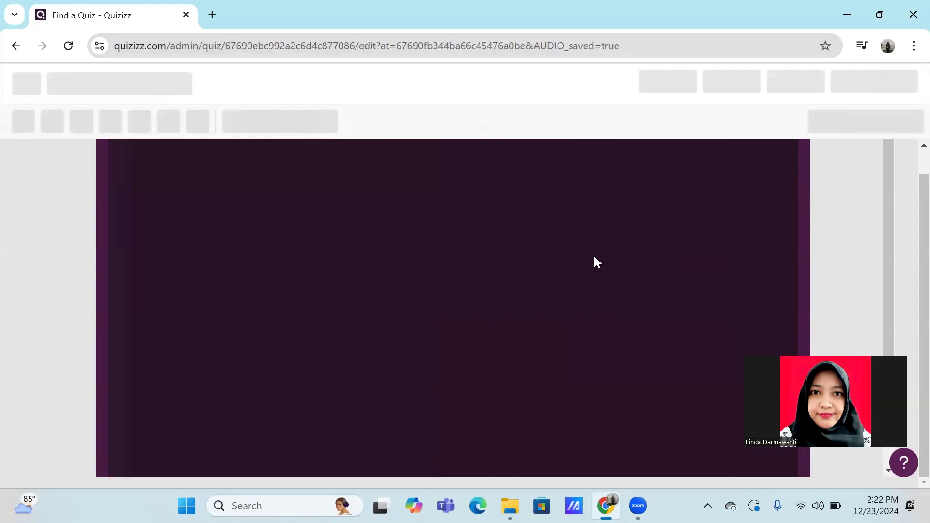
Step: Add a Menjodohkan question to the quiz and delete its second and third pairs, leaving three
{"action": "scroll", "coordinate": [519, 294], "scroll_direction": "down", "scroll_amount": 10}
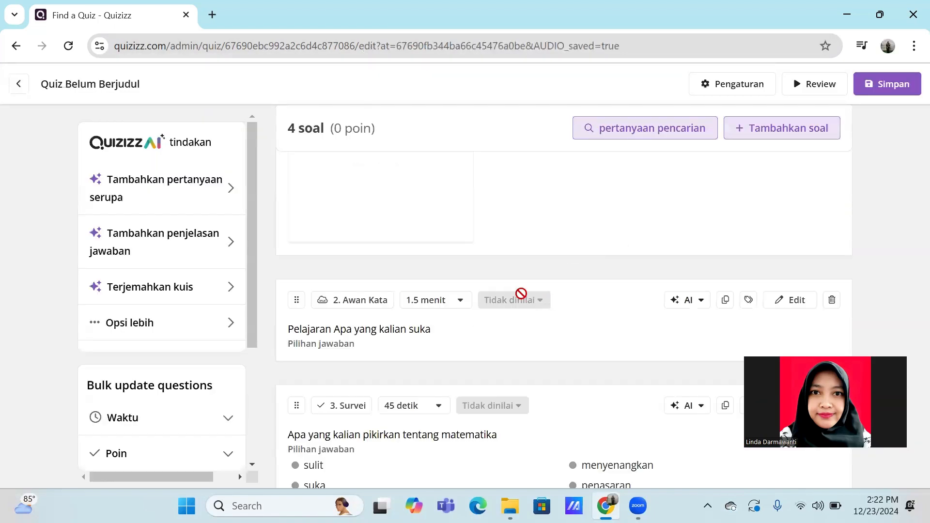
{"action": "scroll", "coordinate": [526, 366], "scroll_direction": "up", "scroll_amount": 6}
{"action": "scroll", "coordinate": [527, 368], "scroll_direction": "up", "scroll_amount": 5}
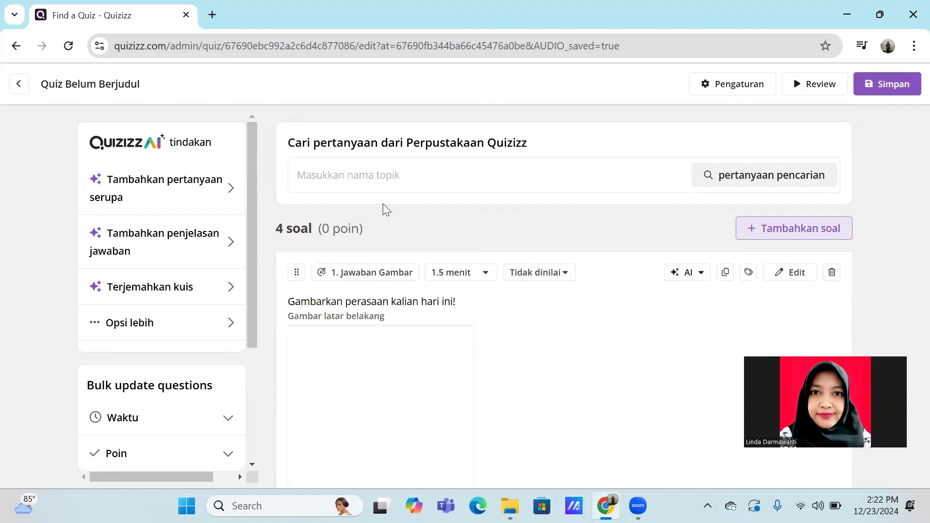
{"action": "scroll", "coordinate": [561, 336], "scroll_direction": "down", "scroll_amount": 10}
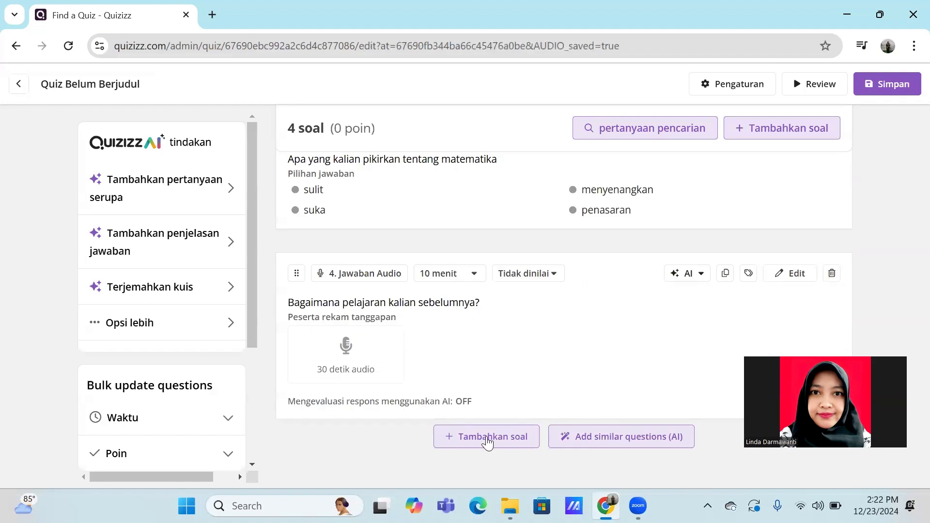
{"action": "left_click", "coordinate": [487, 436]}
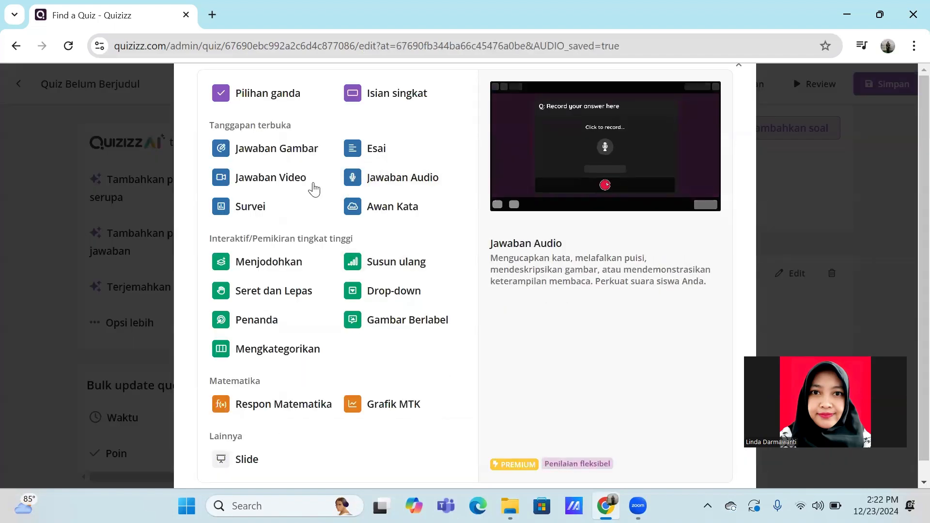
{"action": "scroll", "coordinate": [315, 300], "scroll_direction": "down", "scroll_amount": 1}
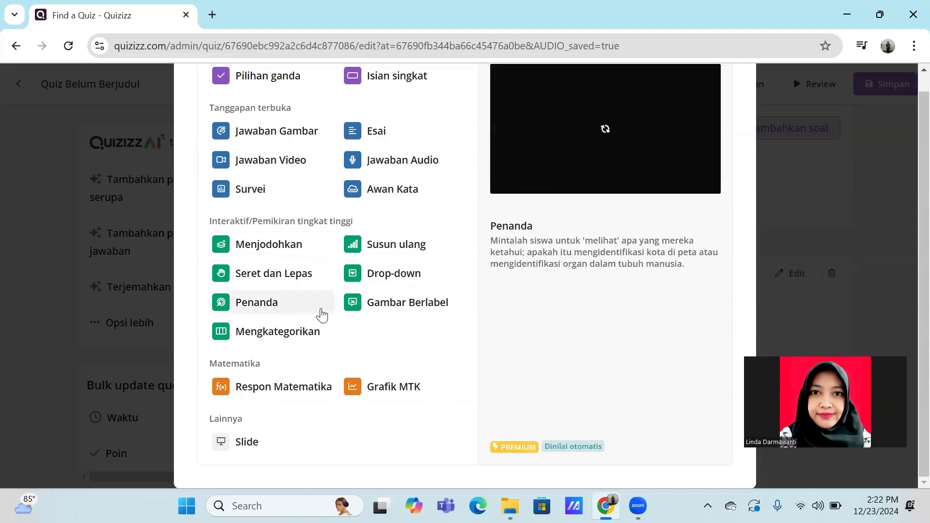
{"action": "scroll", "coordinate": [373, 253], "scroll_direction": "up", "scroll_amount": 1}
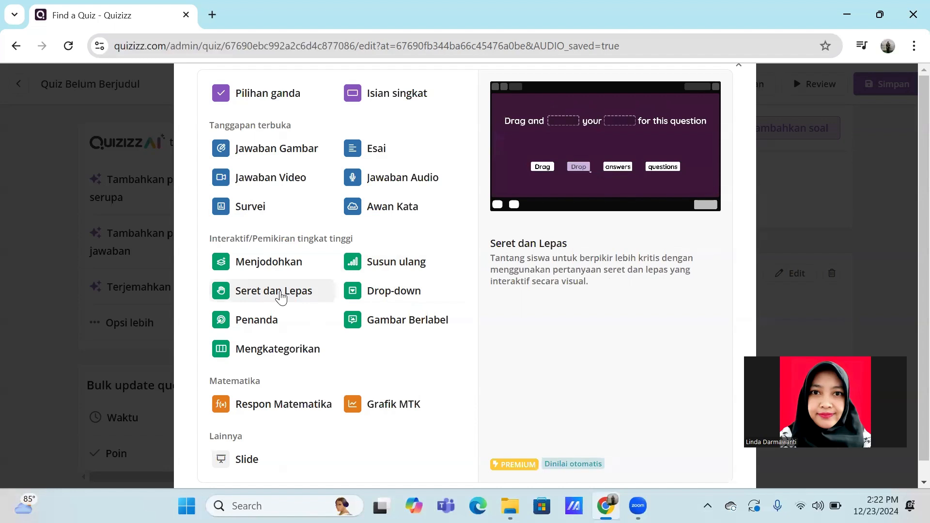
{"action": "left_click", "coordinate": [268, 274]}
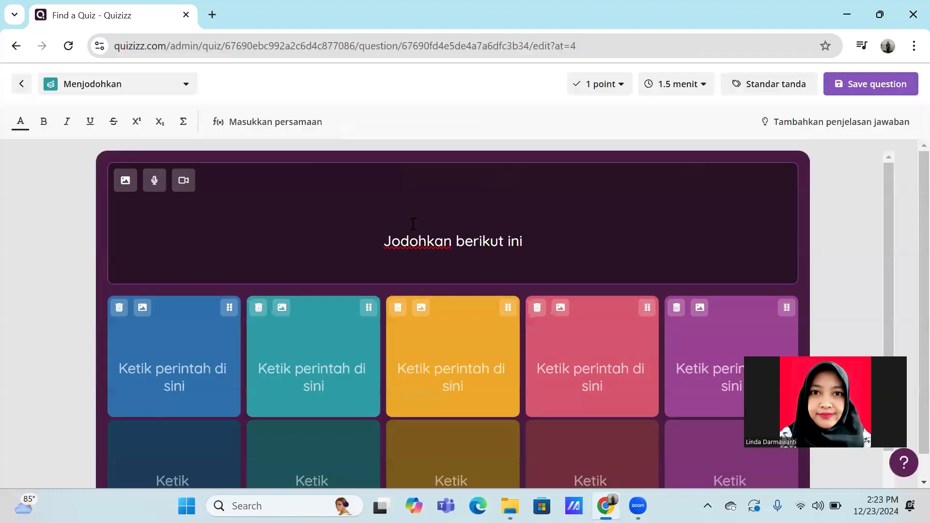
{"action": "left_click", "coordinate": [258, 309]}
{"action": "left_click", "coordinate": [288, 313]}
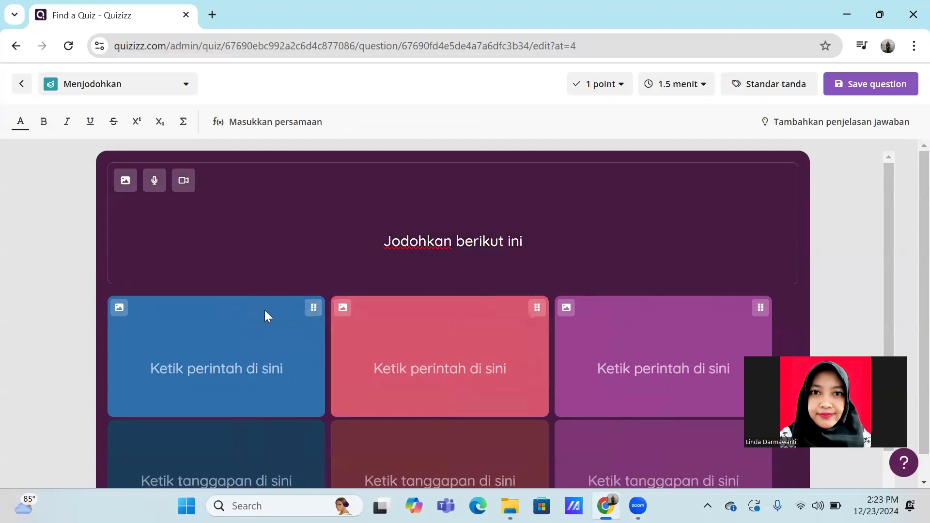
Step: Replace the matching question's default text with "Pasangkan yang sesuai"
{"action": "scroll", "coordinate": [360, 324], "scroll_direction": "down", "scroll_amount": 1}
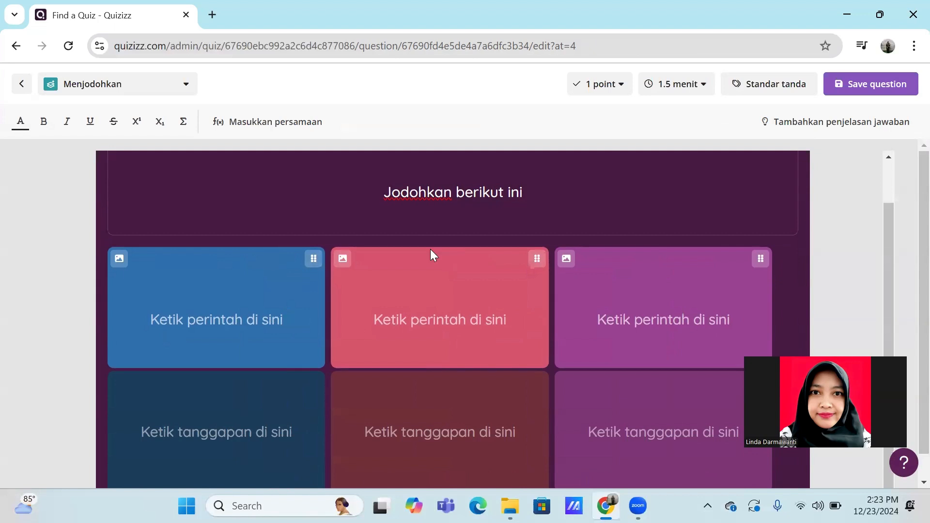
{"action": "left_click", "coordinate": [544, 195]}
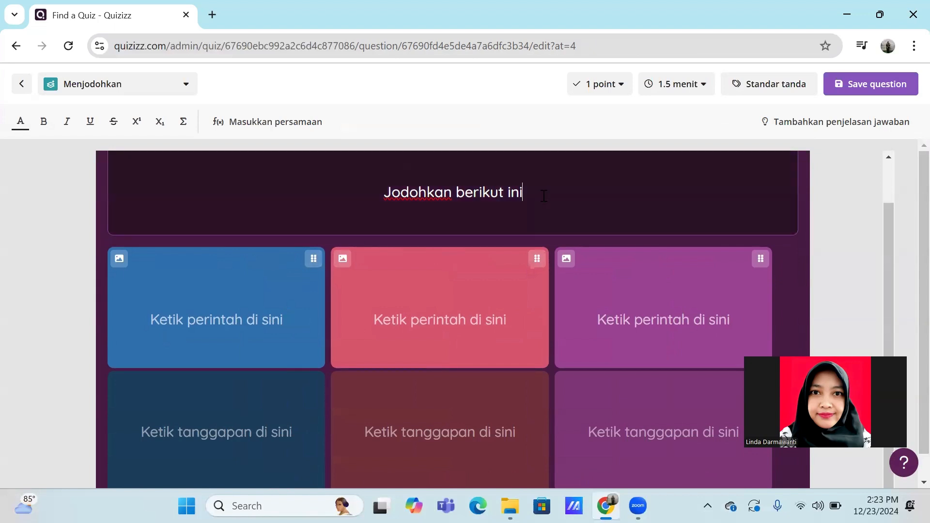
{"action": "key", "text": "ctrl+shift+Left"}
{"action": "key", "text": "ctrl+shift+Left"}
{"action": "key", "text": "ctrl+shift+Left"}
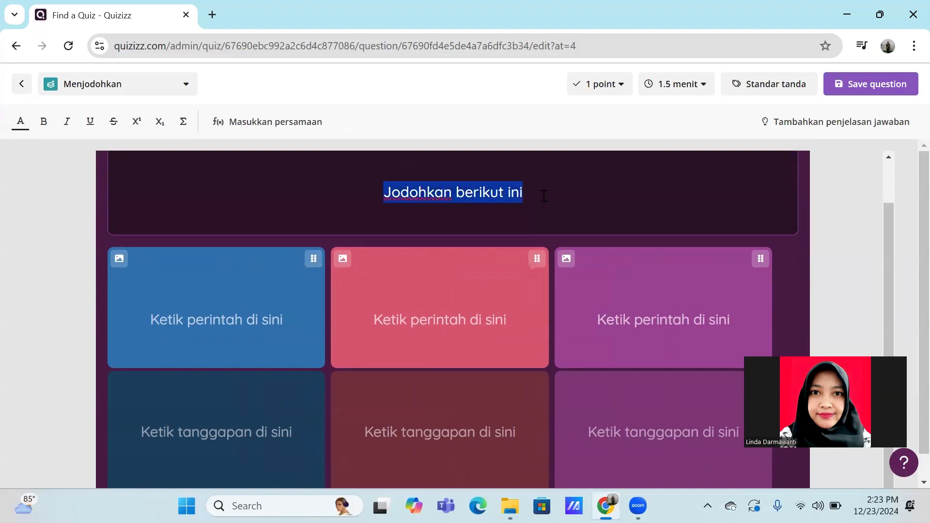
{"action": "type", "text": "Pasangkan "}
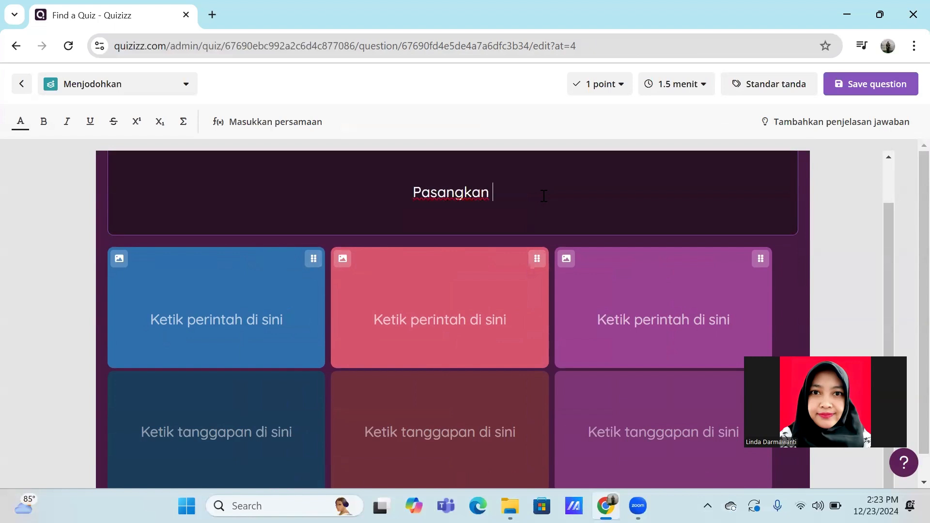
{"action": "type", "text": "yan"}
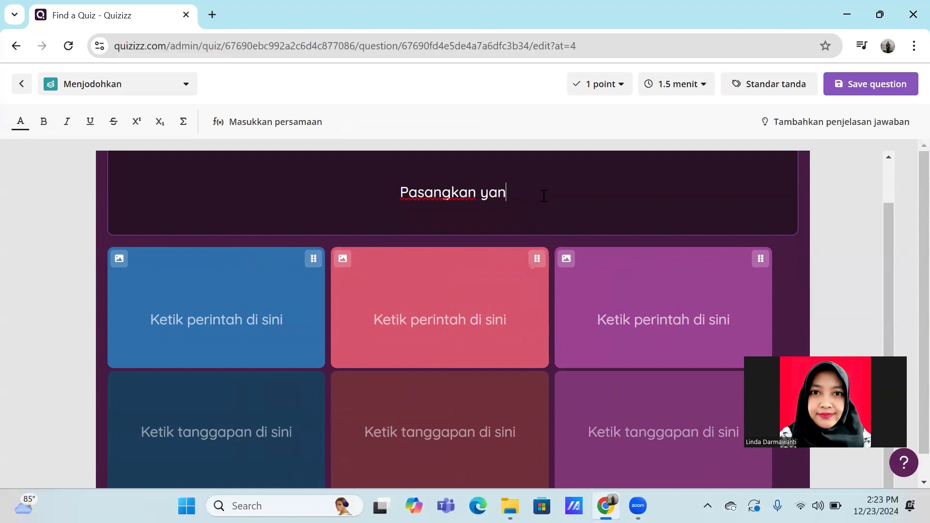
{"action": "type", "text": "g sesuai"}
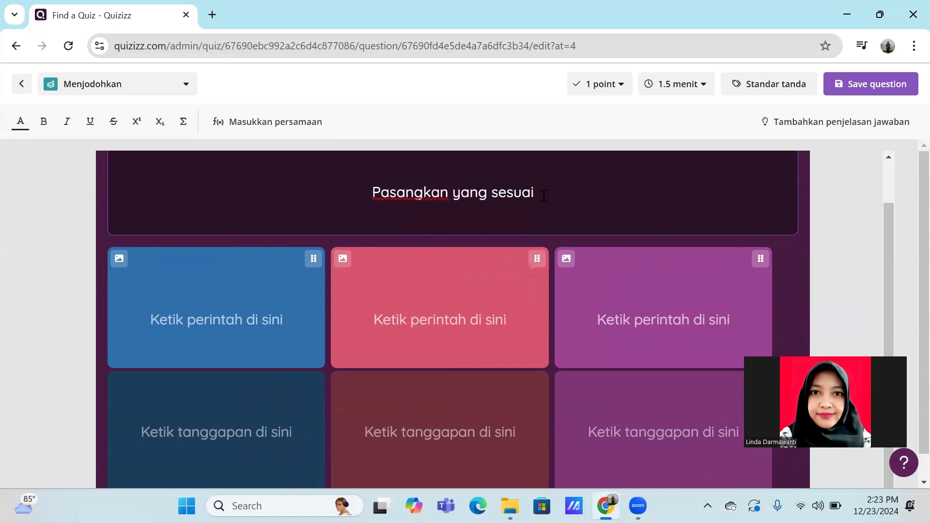
Step: Fill in the first matching pair with the prompt "-2 + 3" and the response "1"
{"action": "left_click", "coordinate": [176, 362]}
{"action": "scroll", "coordinate": [344, 325], "scroll_direction": "down", "scroll_amount": 1}
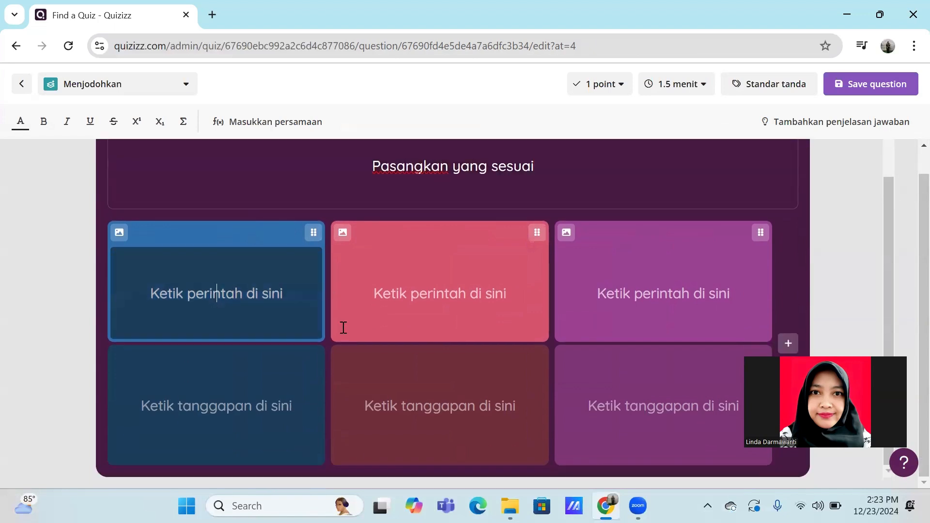
{"action": "type", "text": "-2 + 3"}
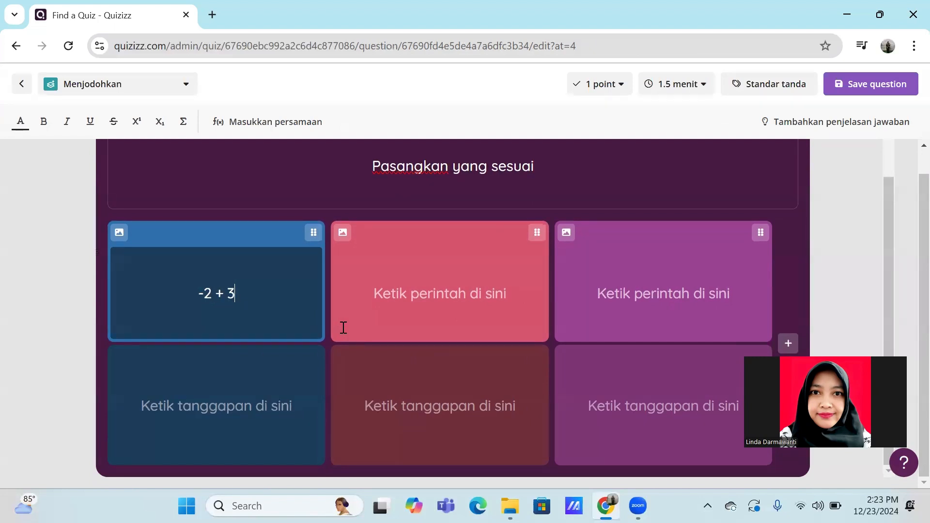
{"action": "left_click", "coordinate": [222, 407]}
{"action": "type", "text": "1"}
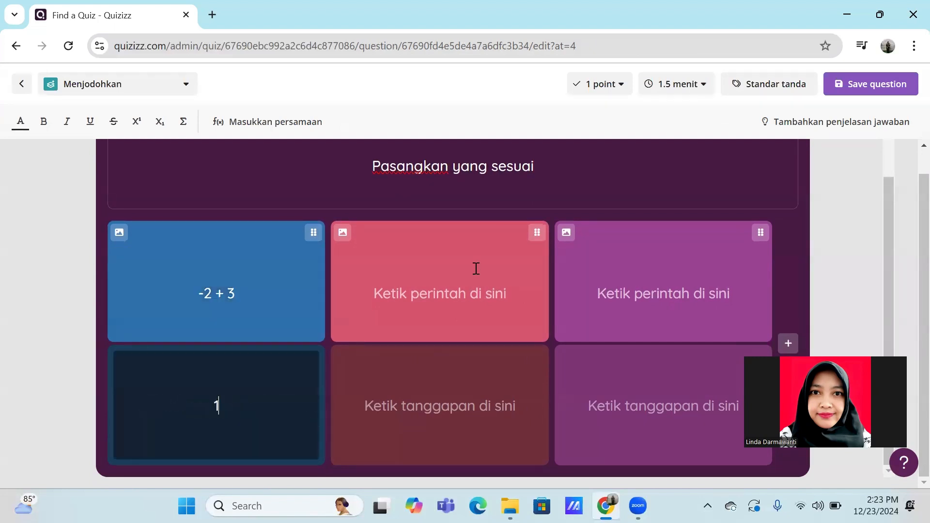
Step: Fill in the second matching pair with the prompt "3 - 5" and the response "-2"
{"action": "left_click", "coordinate": [473, 281]}
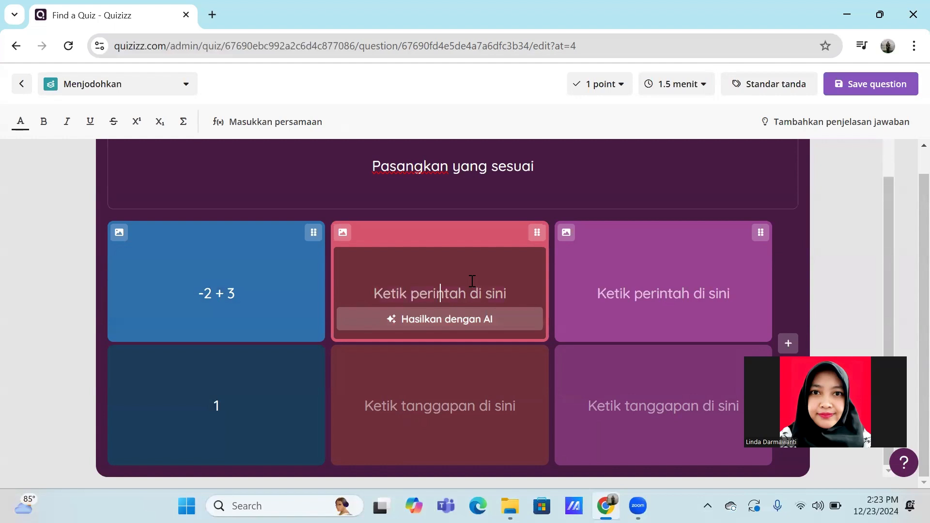
{"action": "type", "text": "3 - 5"}
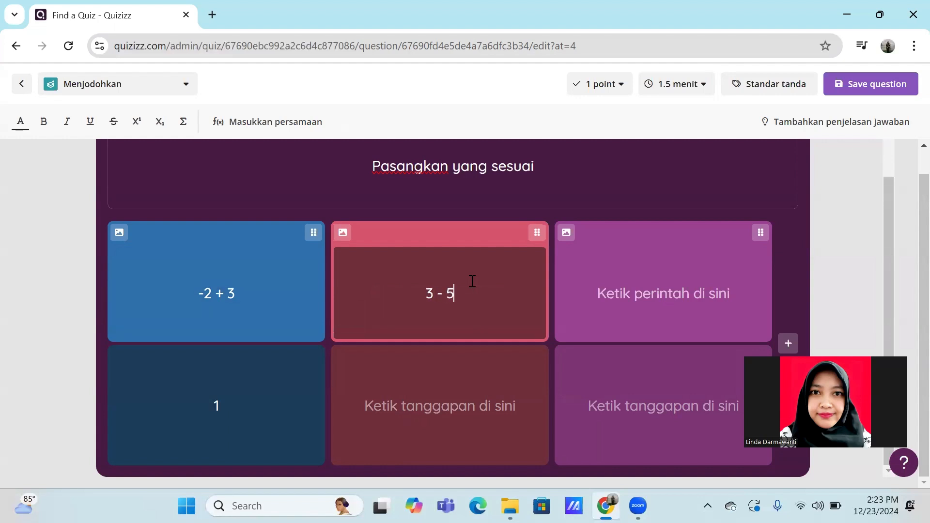
{"action": "left_click", "coordinate": [493, 398]}
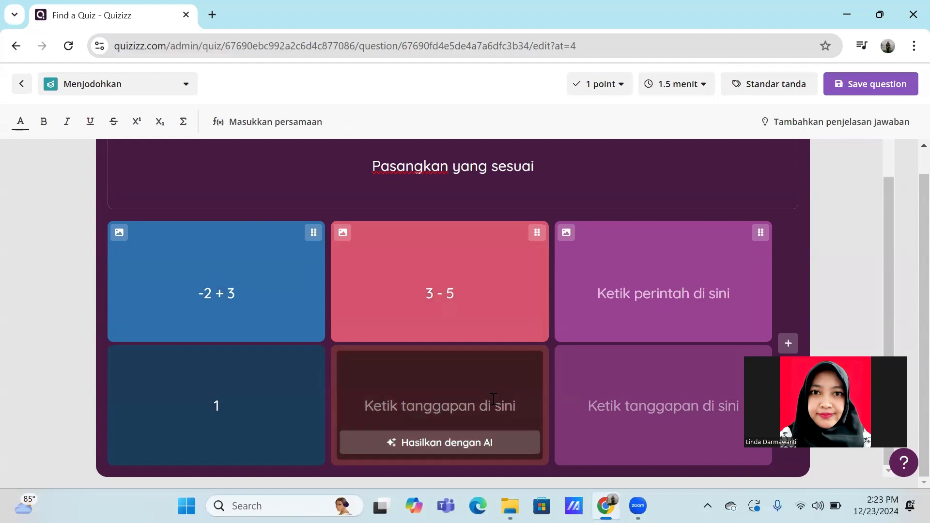
{"action": "type", "text": "-2"}
Step: Fill in the third matching pair with the prompt "-3 - (-2)" and the response "-1"
{"action": "left_click", "coordinate": [657, 290]}
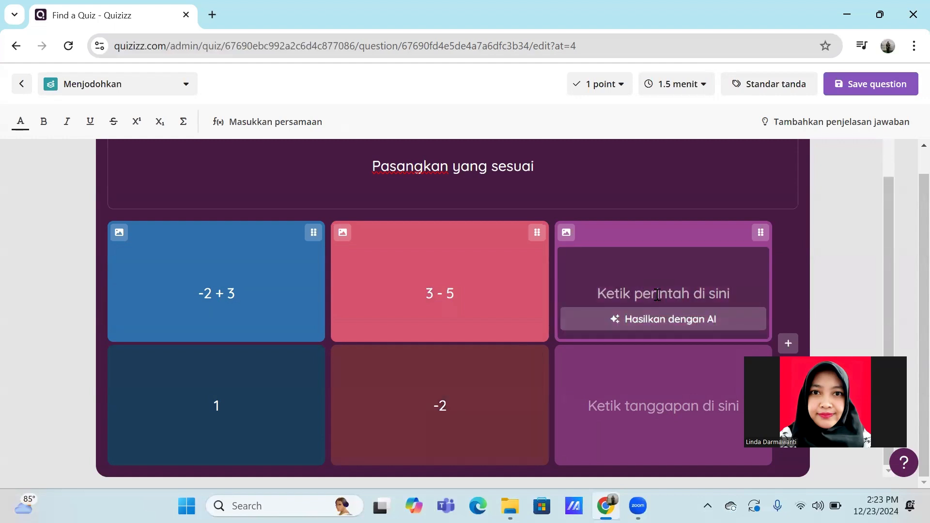
{"action": "type", "text": "-3 - -2"}
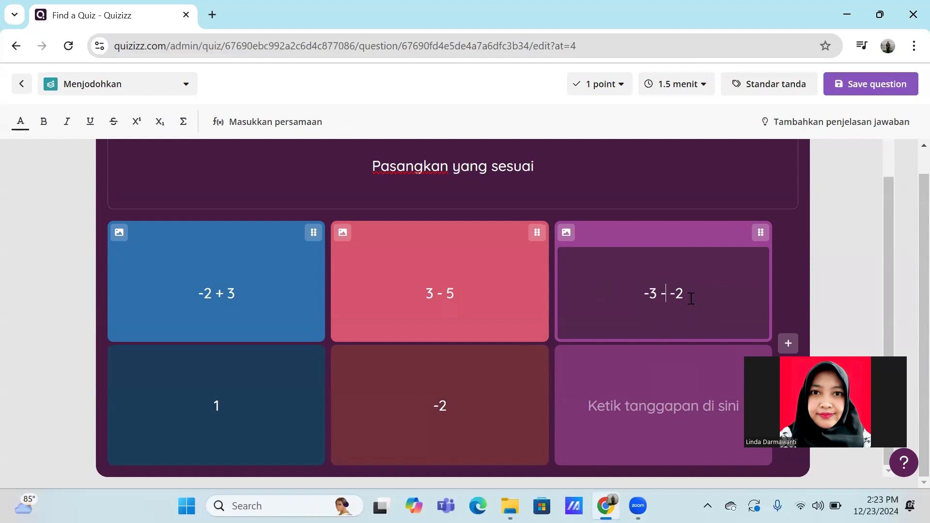
{"action": "type", "text": "("}
{"action": "type", "text": ")"}
{"action": "left_click", "coordinate": [692, 384]}
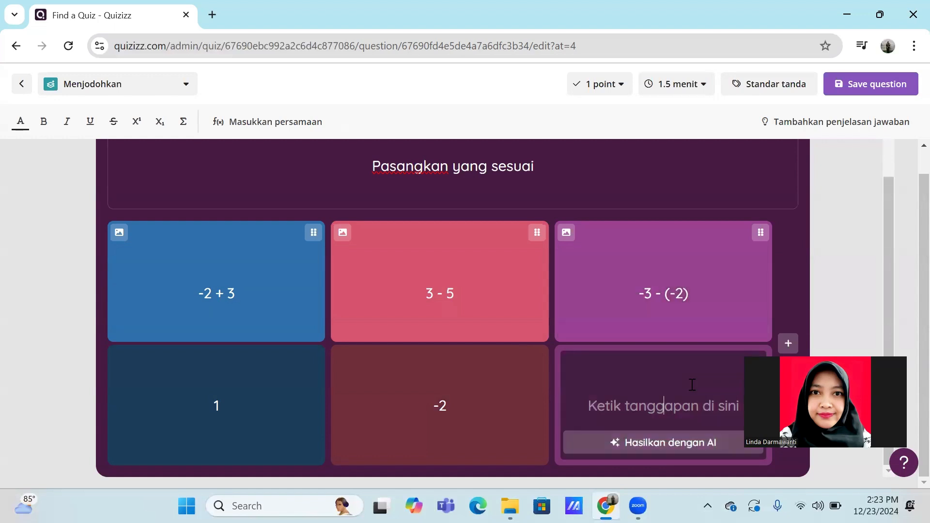
{"action": "type", "text": "-1"}
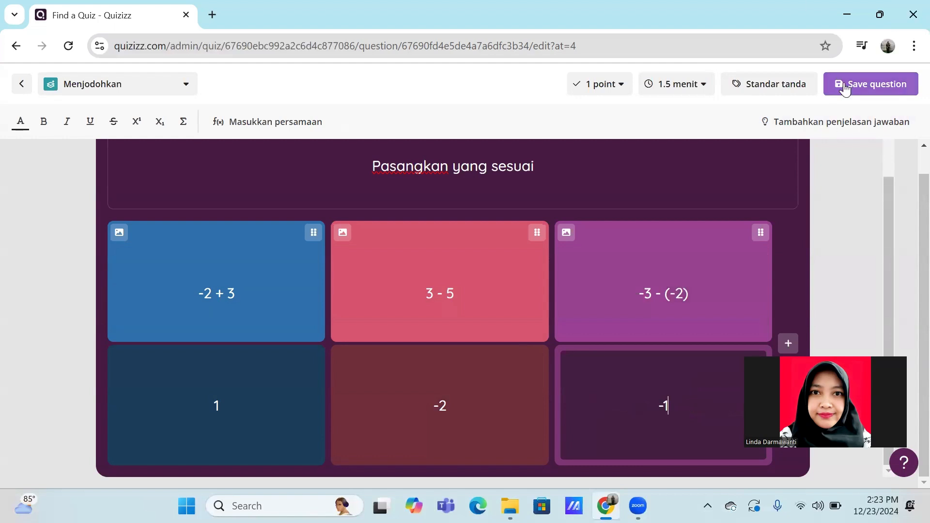
Step: Make the matching question worth 3 poin and save it
{"action": "left_click", "coordinate": [610, 91]}
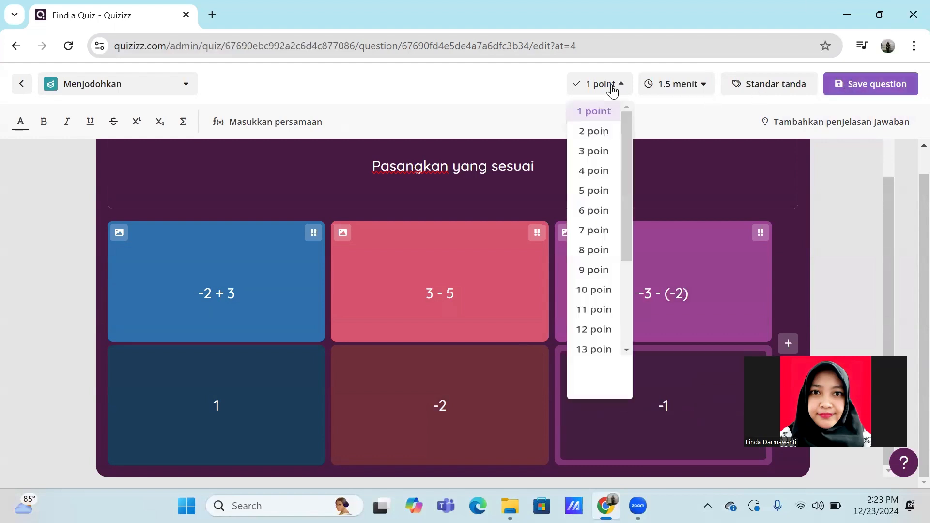
{"action": "left_click_drag", "start_coordinate": [627, 145], "coordinate": [628, 108]}
{"action": "left_click", "coordinate": [592, 164]}
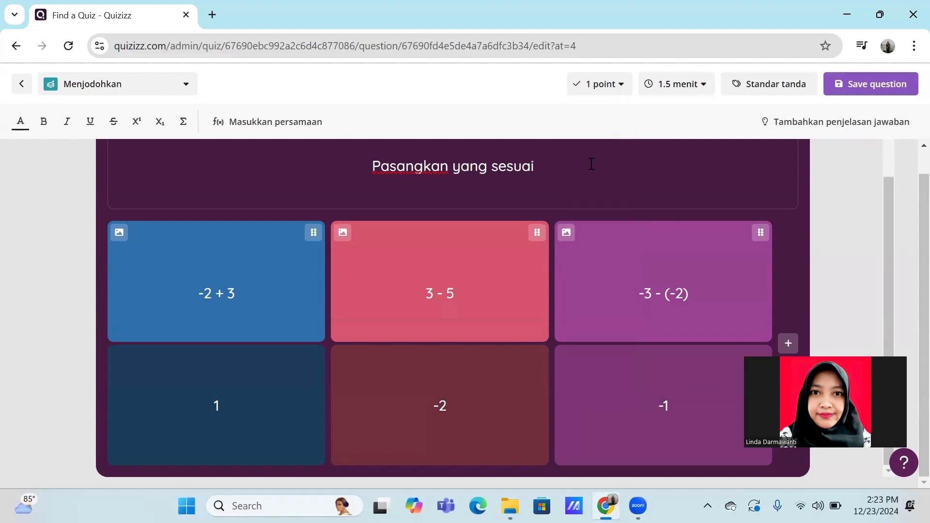
{"action": "left_click", "coordinate": [621, 95]}
{"action": "left_click", "coordinate": [604, 160]}
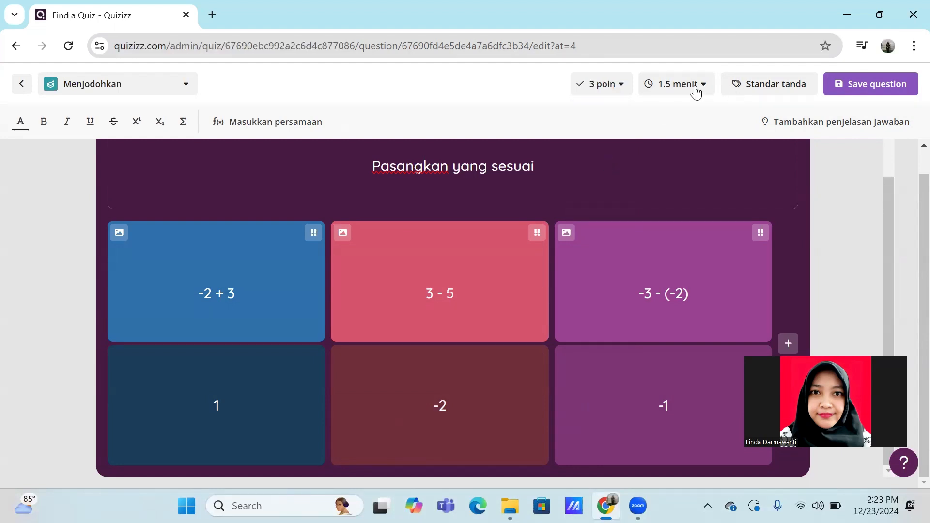
{"action": "left_click", "coordinate": [877, 83]}
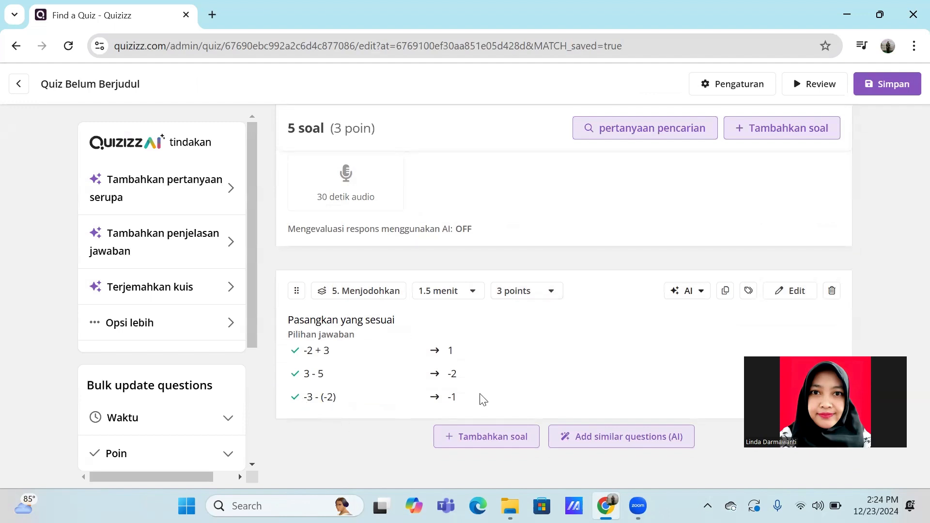
{"action": "scroll", "coordinate": [426, 361], "scroll_direction": "up", "scroll_amount": 15}
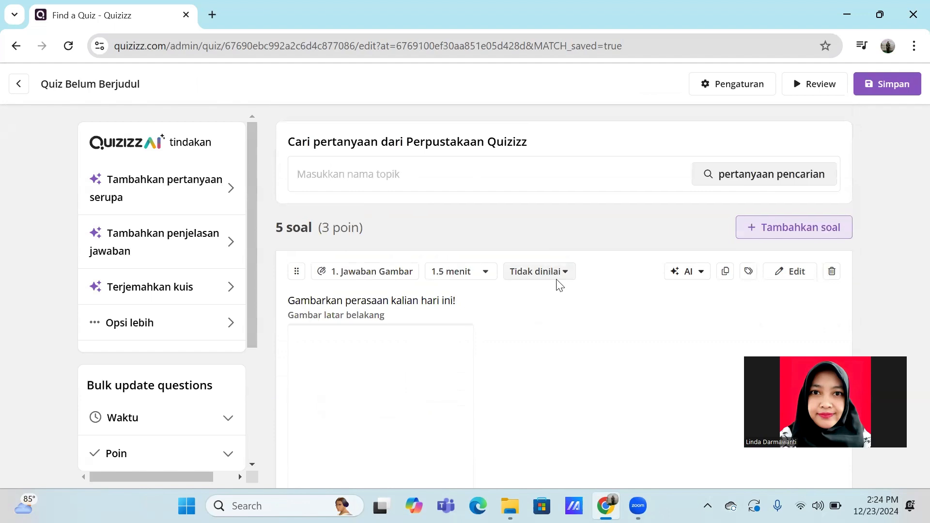
Step: Start publishing the quiz, name it "Ice Breaking kelas 7" and set its subject to Matematika
{"action": "scroll", "coordinate": [557, 290], "scroll_direction": "down", "scroll_amount": 15}
{"action": "left_click", "coordinate": [899, 87]}
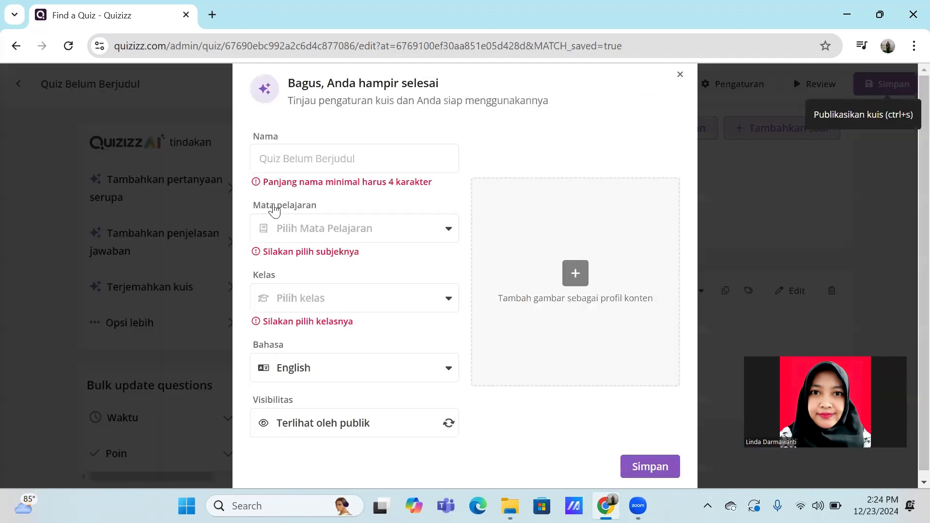
{"action": "left_click", "coordinate": [316, 162]}
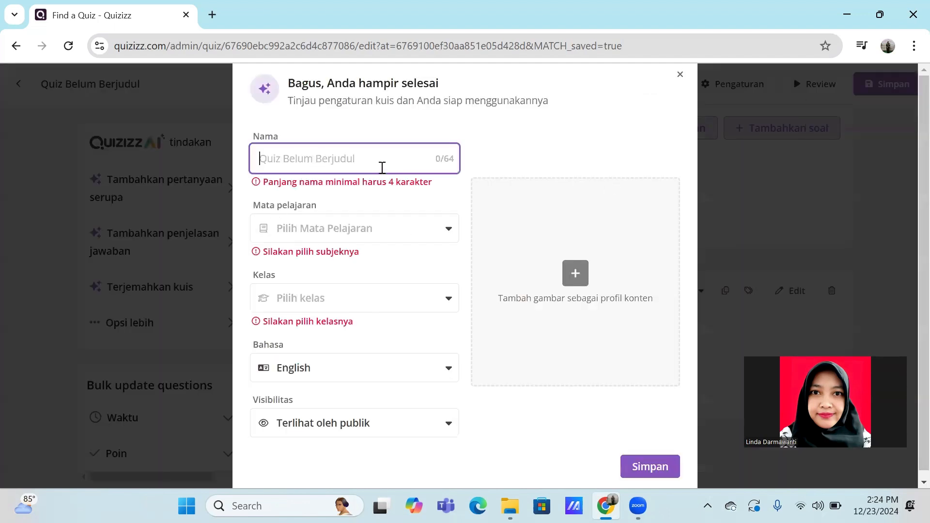
{"action": "type", "text": "I"}
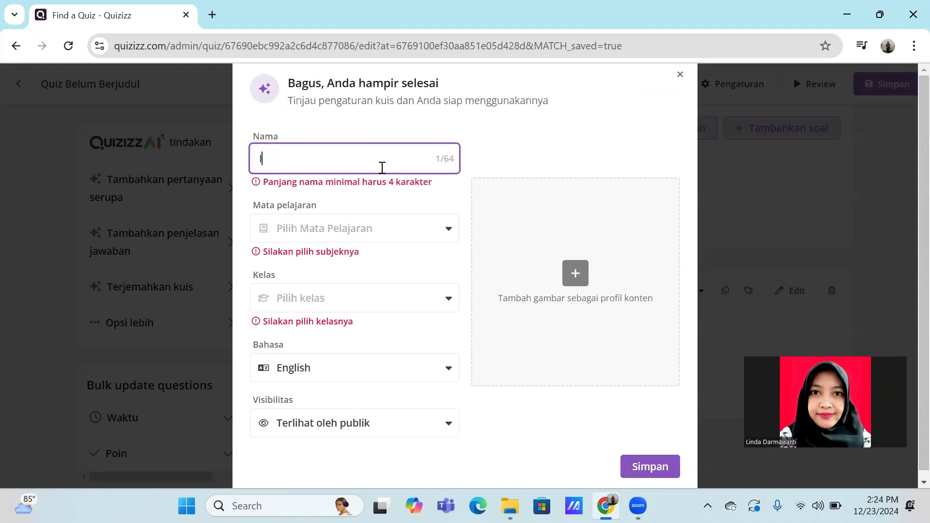
{"action": "type", "text": "ce Breaking kelas 7"}
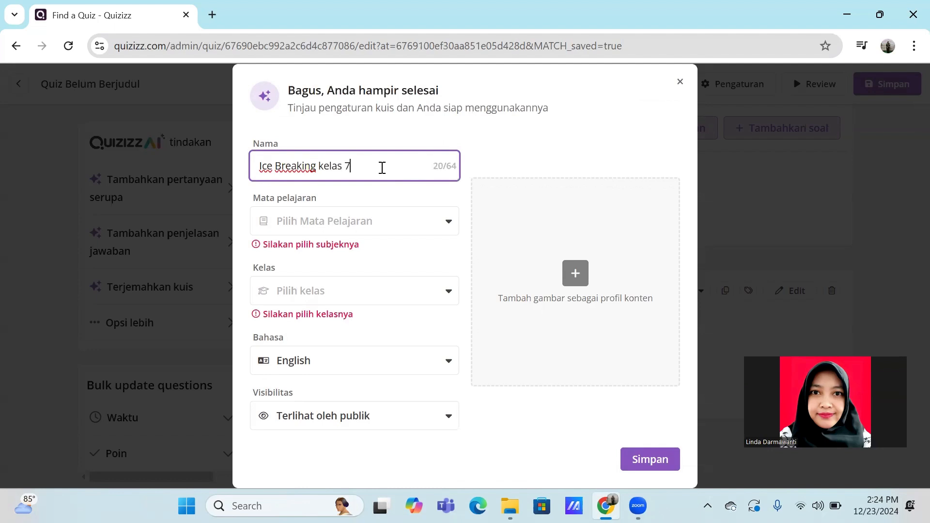
{"action": "left_click", "coordinate": [390, 225]}
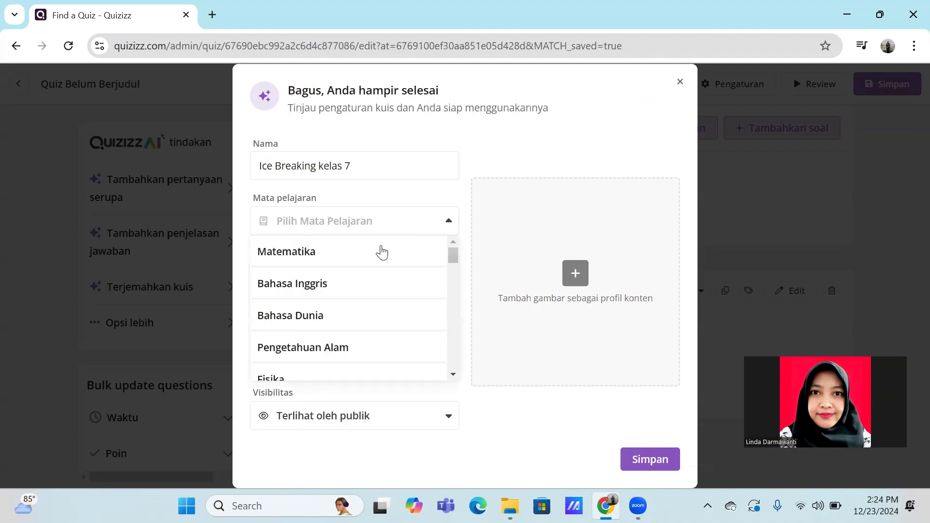
{"action": "left_click", "coordinate": [385, 251]}
Step: Switch the quiz's subject to Lainnya and set it back to Matematika
{"action": "left_click", "coordinate": [442, 228]}
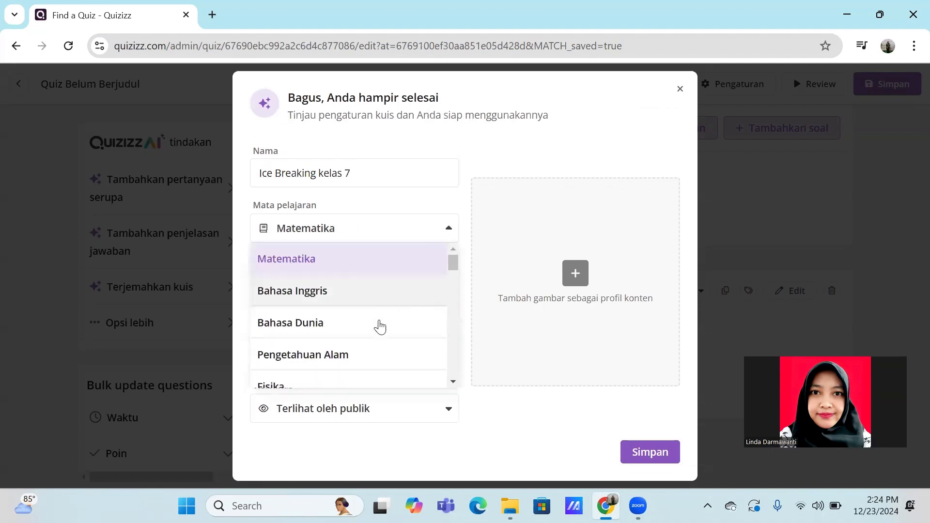
{"action": "scroll", "coordinate": [382, 322], "scroll_direction": "down", "scroll_amount": 3}
{"action": "scroll", "coordinate": [385, 320], "scroll_direction": "down", "scroll_amount": 10}
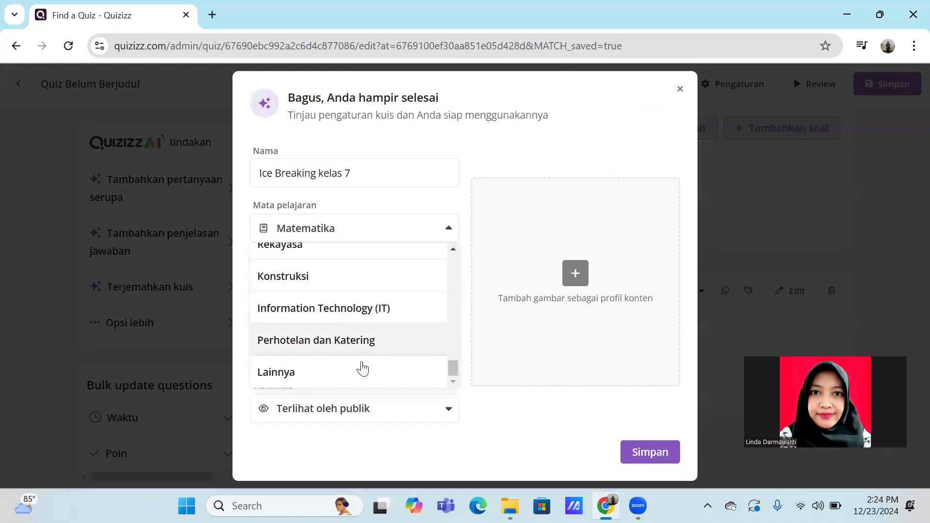
{"action": "left_click", "coordinate": [355, 374]}
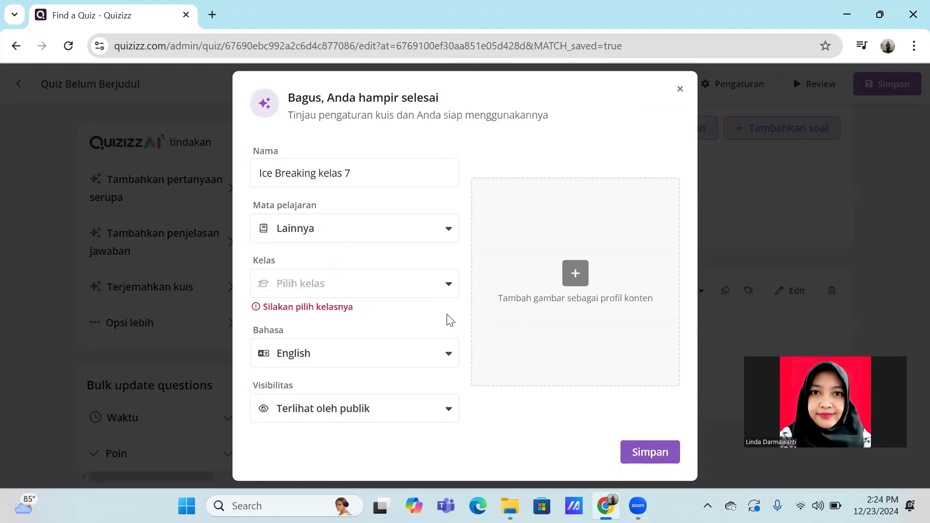
{"action": "left_click", "coordinate": [408, 234]}
{"action": "left_click_drag", "start_coordinate": [453, 367], "coordinate": [404, 257]}
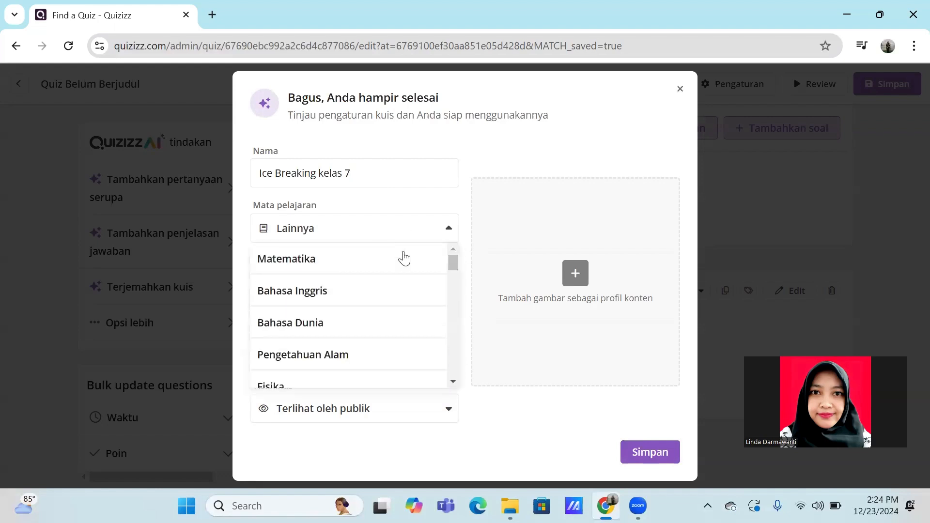
{"action": "left_click", "coordinate": [404, 258]}
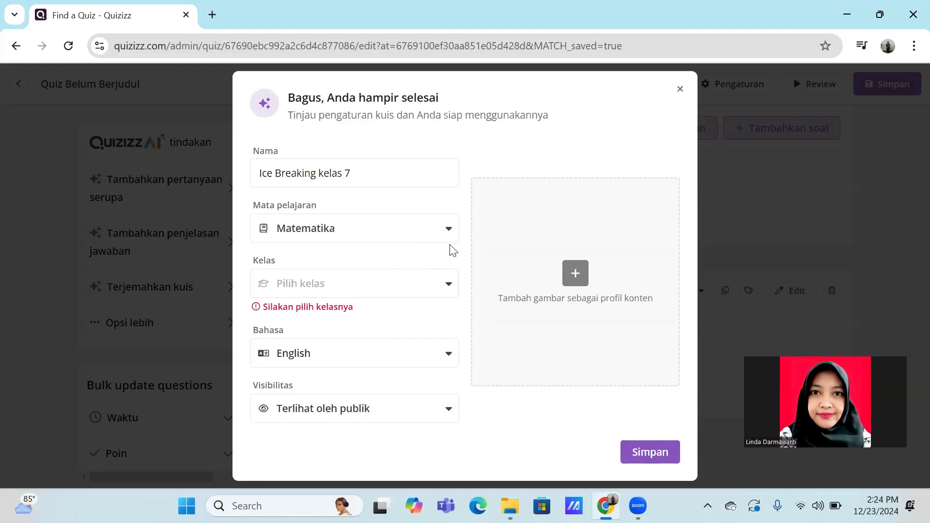
Step: Set the quiz's grade to kelas 7 and its language to Indonesian
{"action": "left_click", "coordinate": [444, 294]}
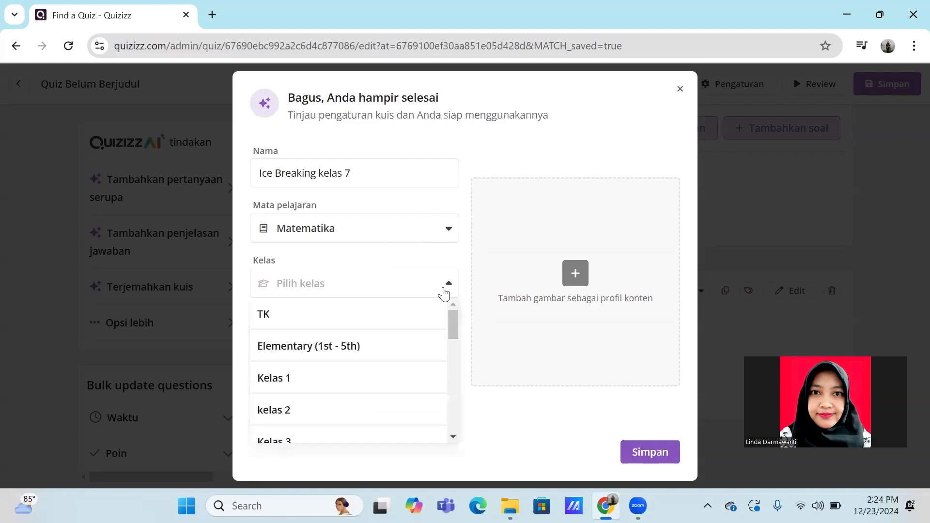
{"action": "scroll", "coordinate": [382, 365], "scroll_direction": "down", "scroll_amount": 6}
{"action": "left_click", "coordinate": [376, 328]}
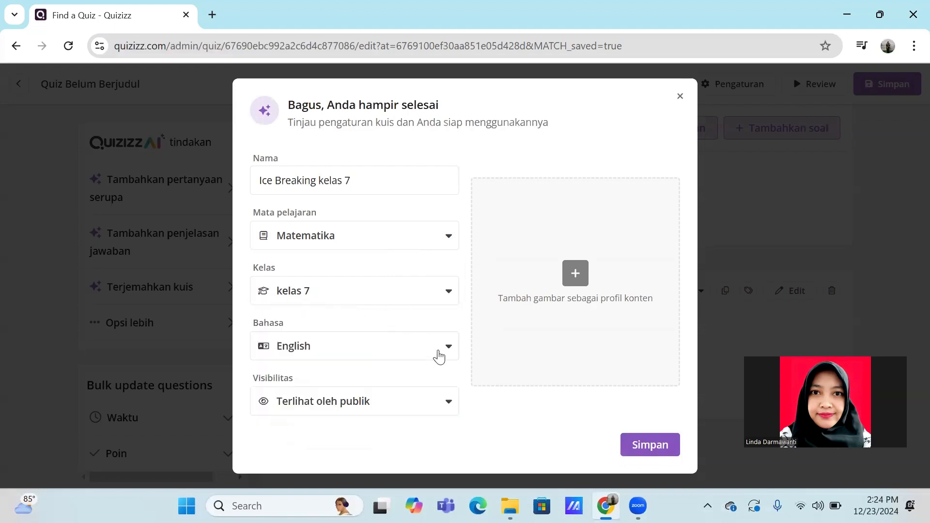
{"action": "left_click", "coordinate": [439, 357]}
{"action": "left_click", "coordinate": [370, 438]}
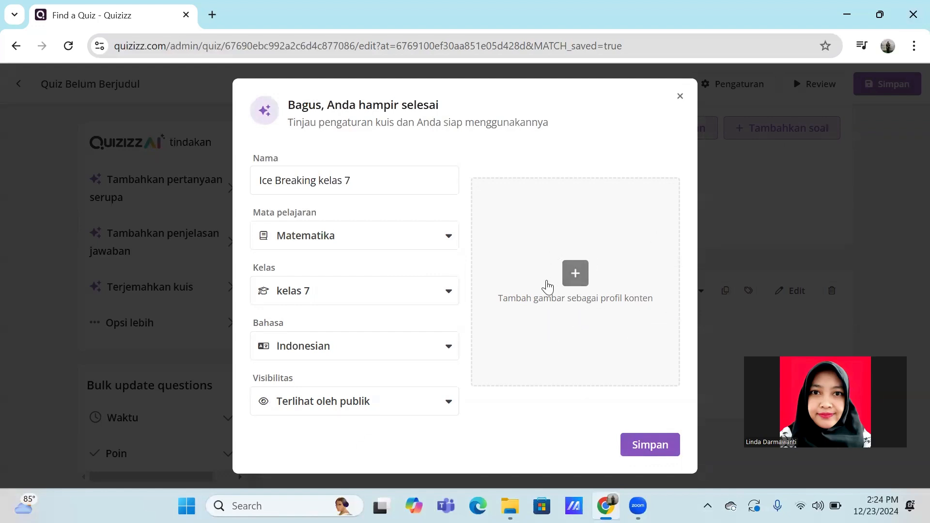
Step: Search Google images for "ice breking" to find a cover picture for the quiz
{"action": "left_click", "coordinate": [576, 273]}
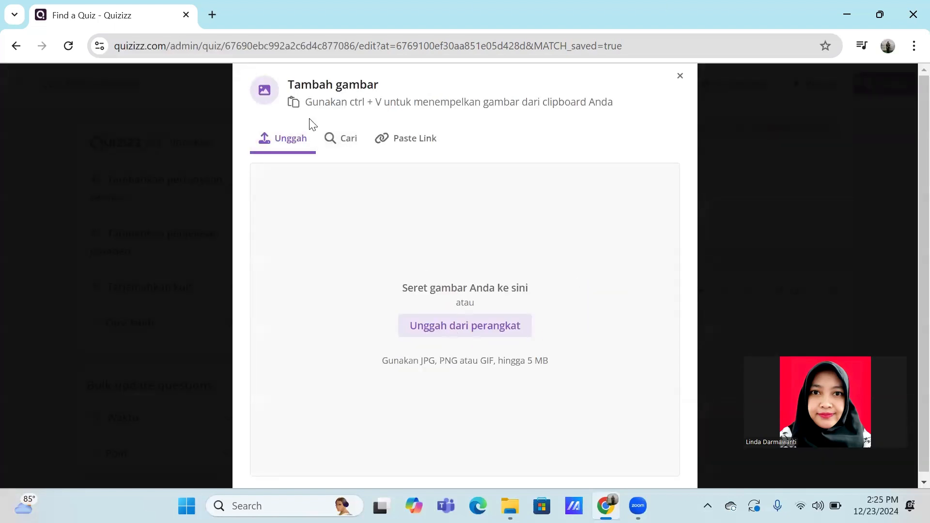
{"action": "left_click", "coordinate": [343, 140]}
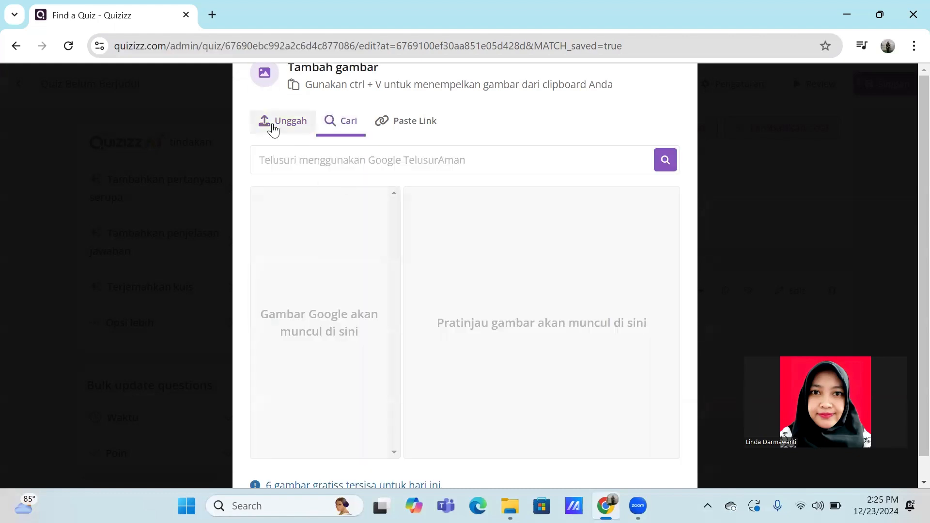
{"action": "left_click", "coordinate": [338, 165]}
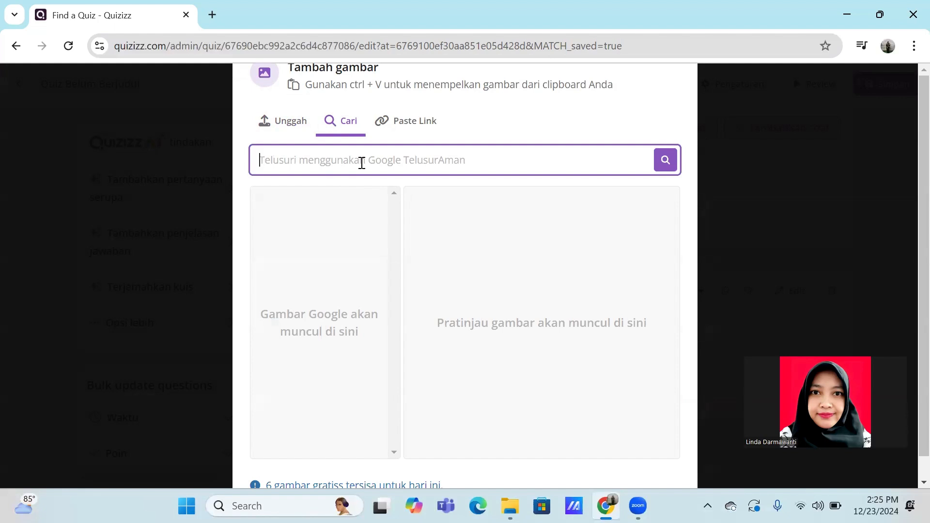
{"action": "type", "text": "ice breking"}
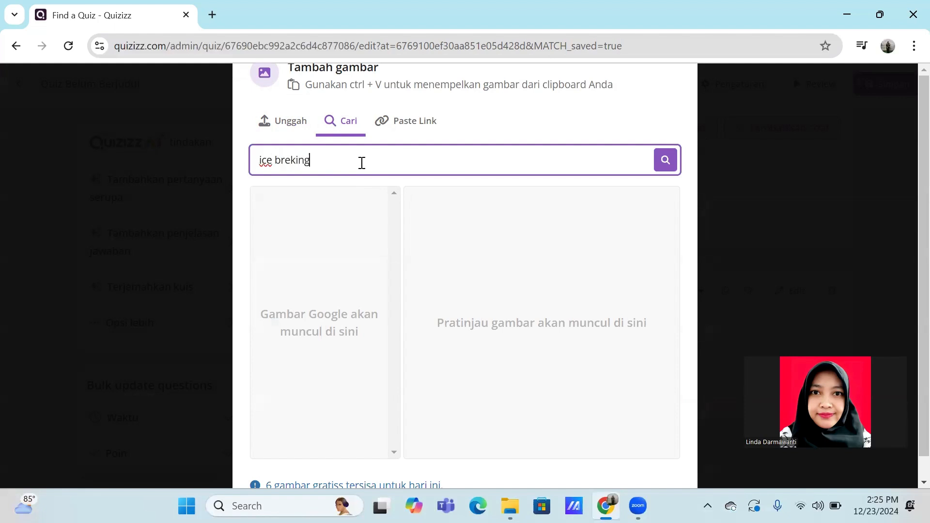
{"action": "key", "text": "Return"}
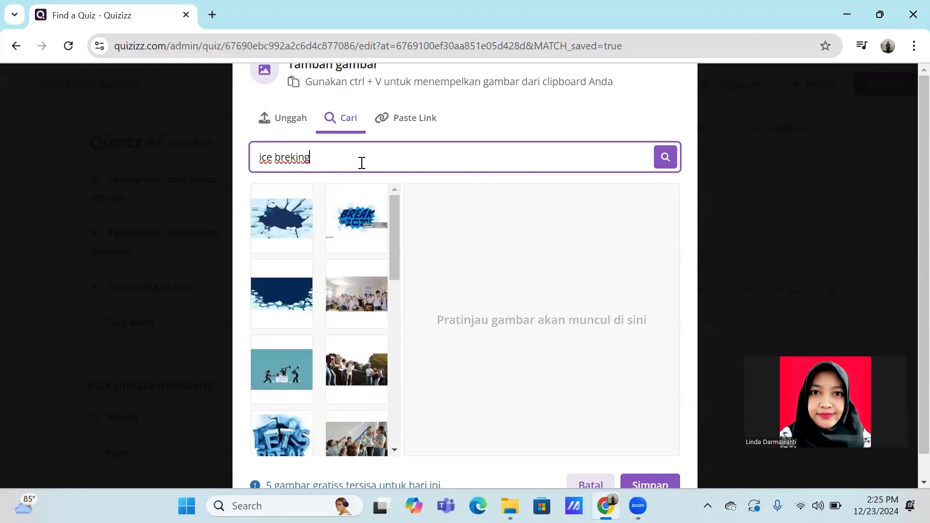
Step: Use the blue "BREAK the ICE!" picture as the quiz's cover image and publish the quiz
{"action": "scroll", "coordinate": [368, 291], "scroll_direction": "down", "scroll_amount": 3}
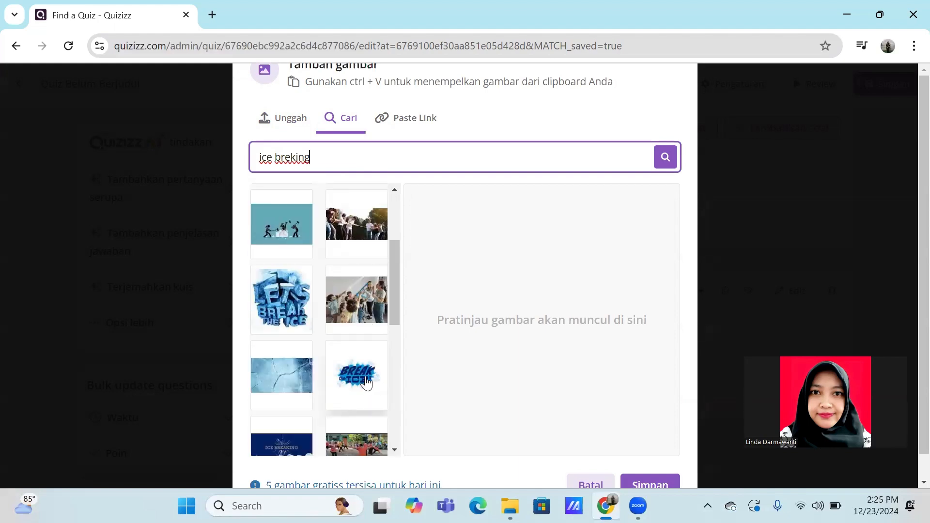
{"action": "left_click", "coordinate": [353, 324]}
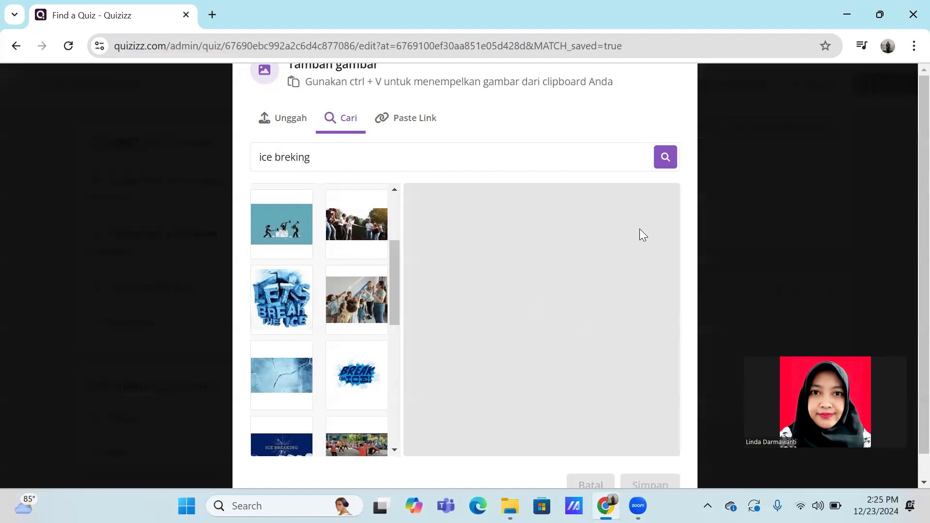
{"action": "scroll", "coordinate": [333, 345], "scroll_direction": "down", "scroll_amount": 3}
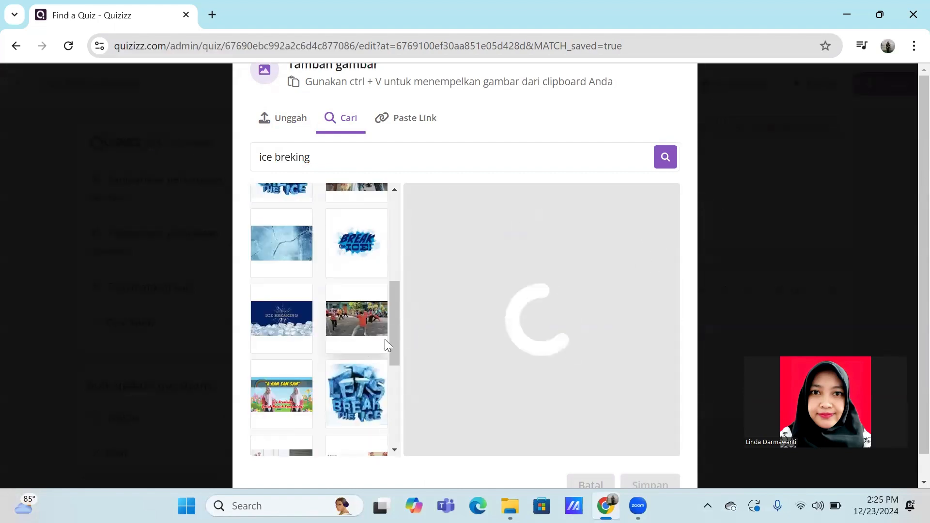
{"action": "left_click", "coordinate": [634, 482]}
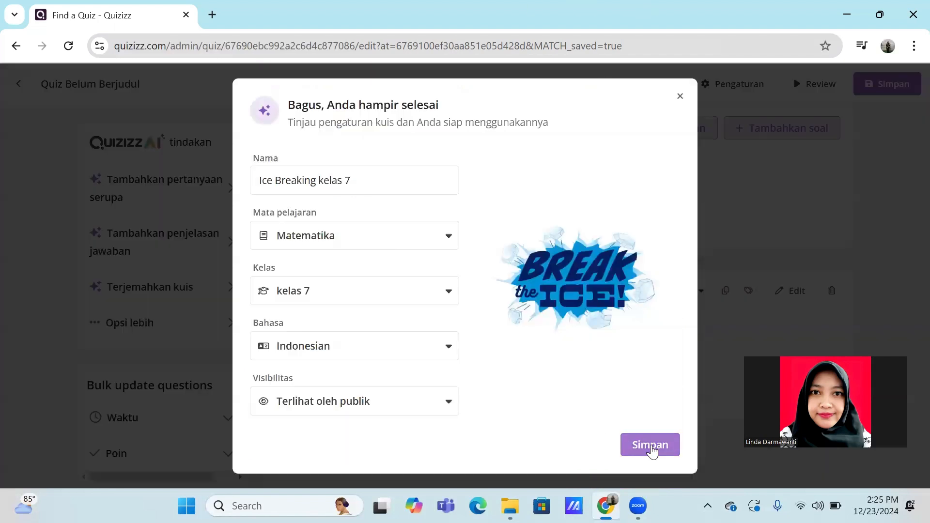
{"action": "left_click", "coordinate": [651, 447]}
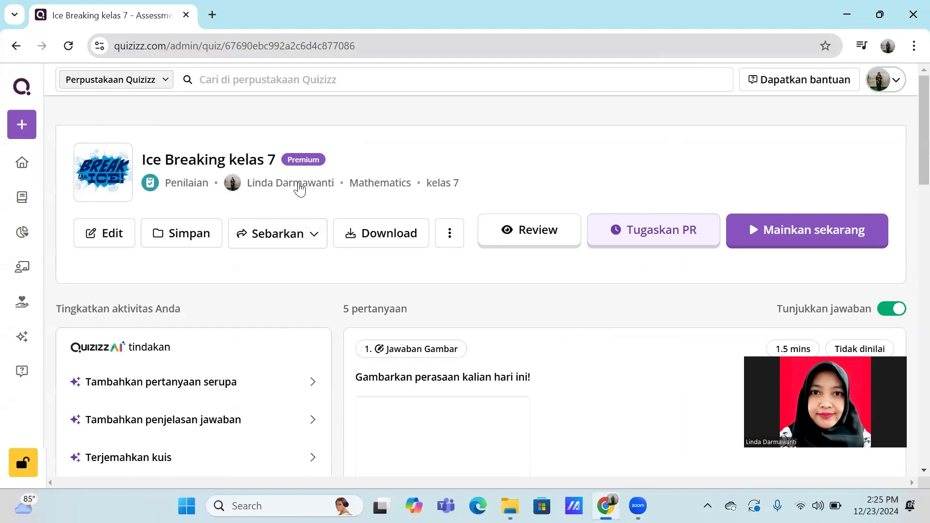
Step: Open the library of created quizzes and show the menu actions and play options for "Ice Breaking kelas 7"
{"action": "left_click", "coordinate": [17, 189]}
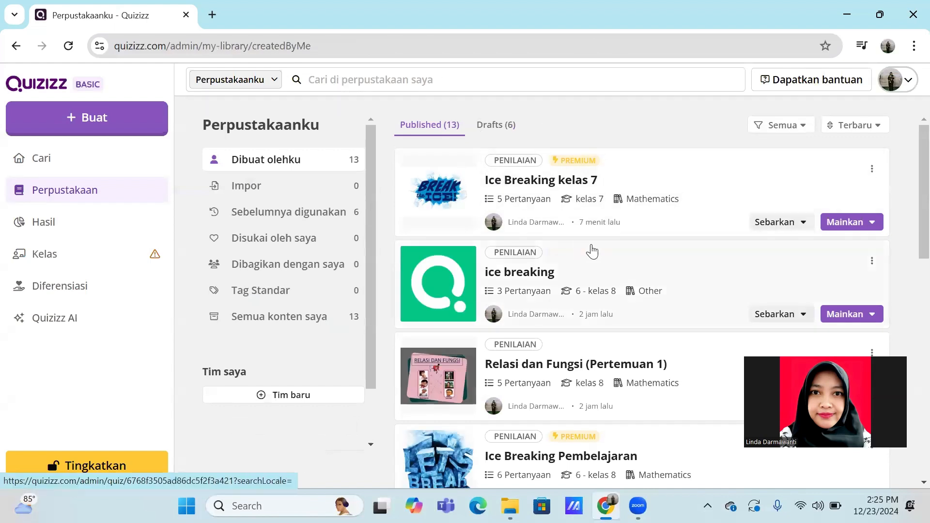
{"action": "scroll", "coordinate": [592, 251], "scroll_direction": "down", "scroll_amount": 3}
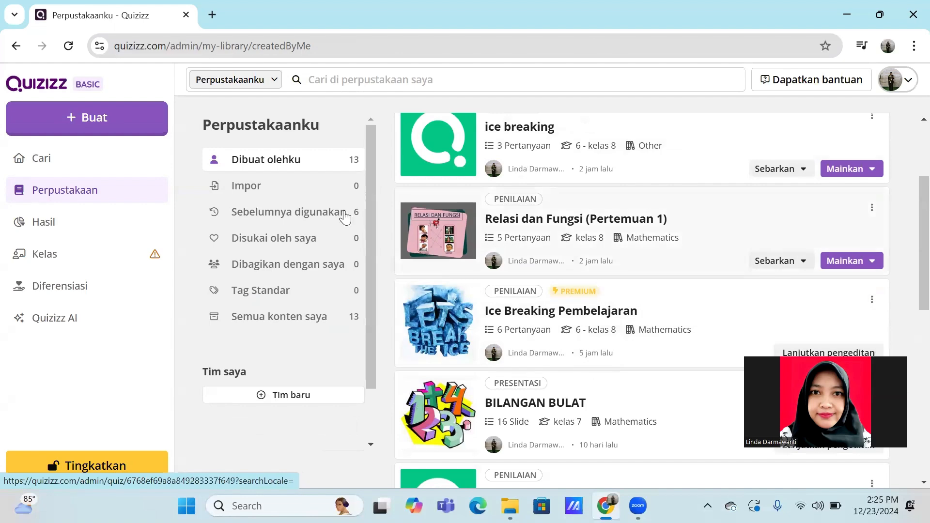
{"action": "scroll", "coordinate": [344, 217], "scroll_direction": "up", "scroll_amount": 3}
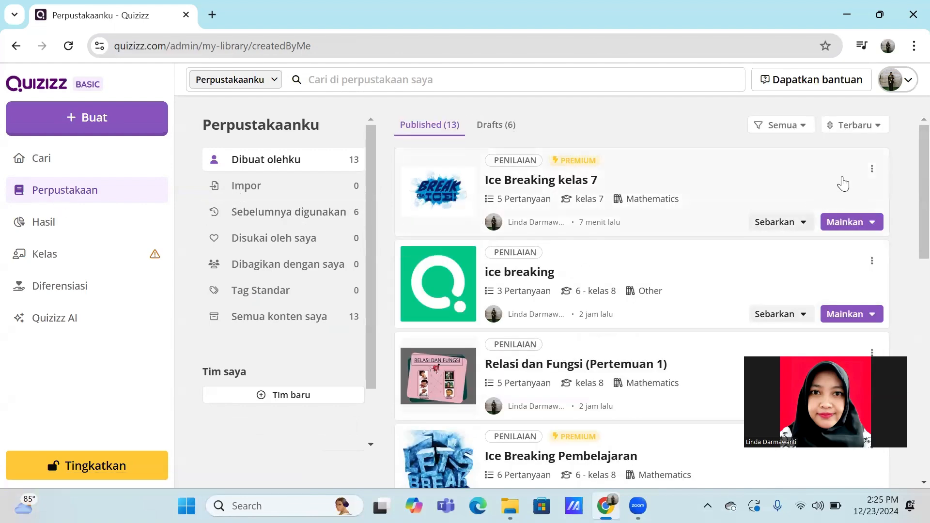
{"action": "left_click", "coordinate": [871, 170]}
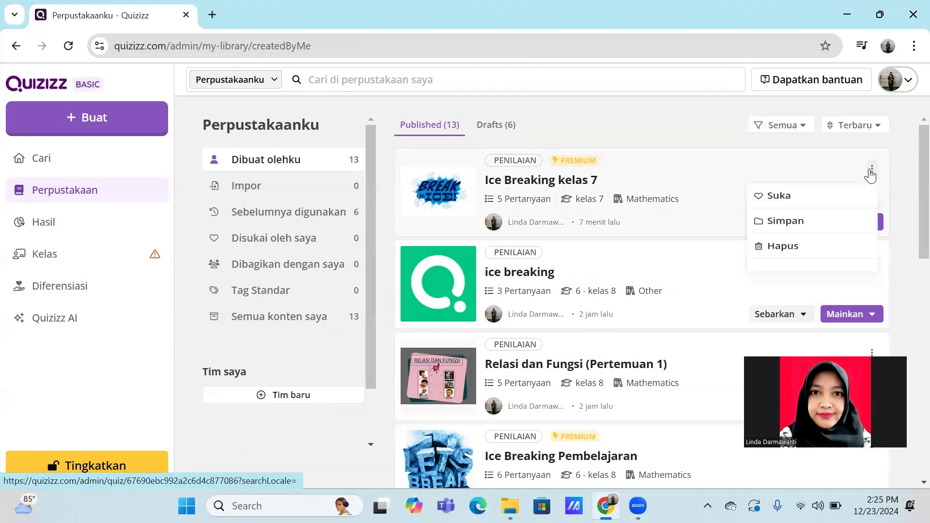
{"action": "left_click", "coordinate": [877, 223]}
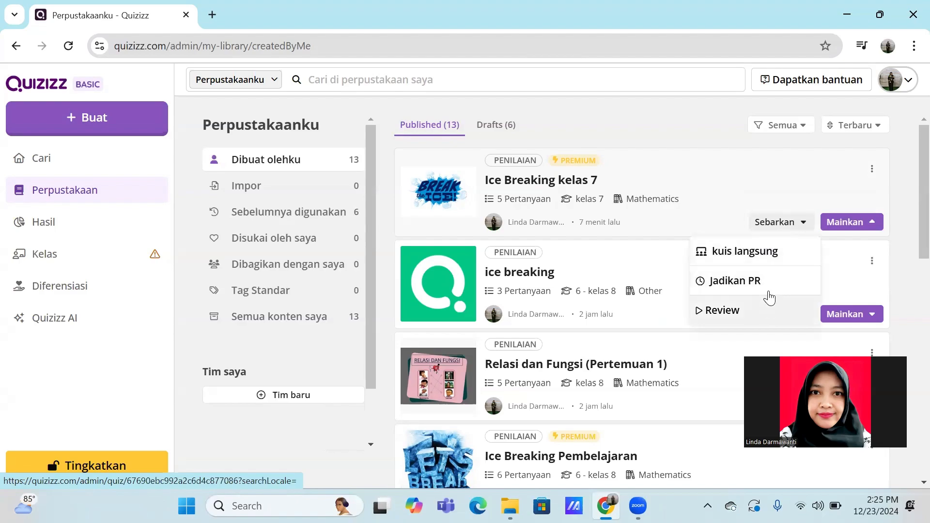